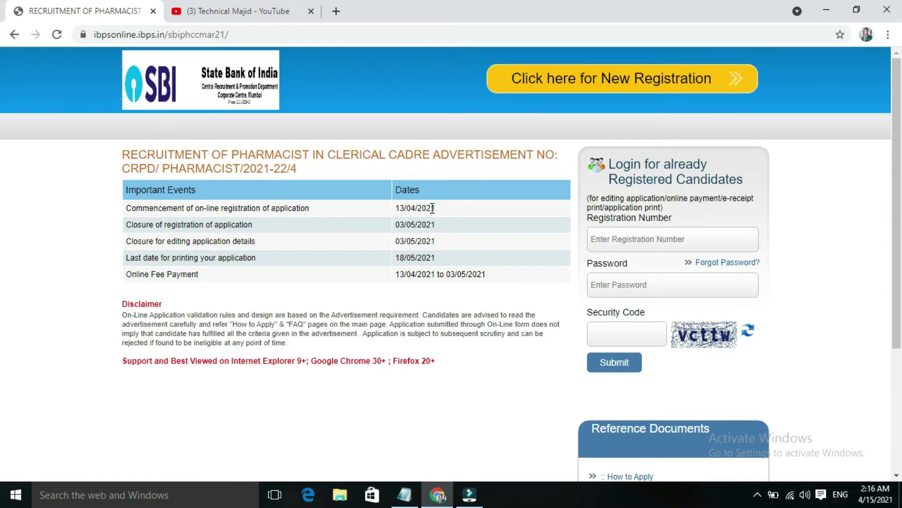
- Review the 13/04/2021 commencement date, then begin a new candidate registration
mouse_move(432, 208)
left_mouse_down()
mouse_move(398, 210)
mouse_move(402, 226)
mouse_move(426, 224)
left_mouse_up()
left_click_drag(898, 313, 900, 418)
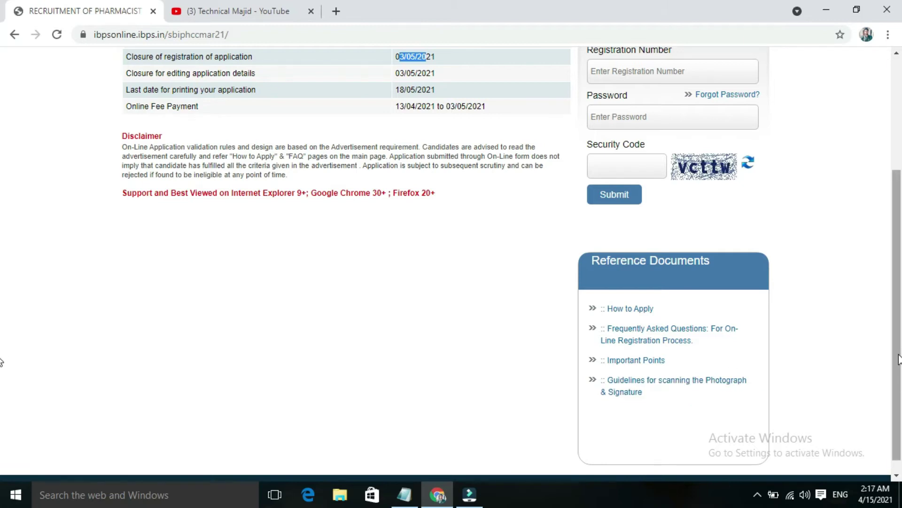
scroll(702, 250, "up", 4)
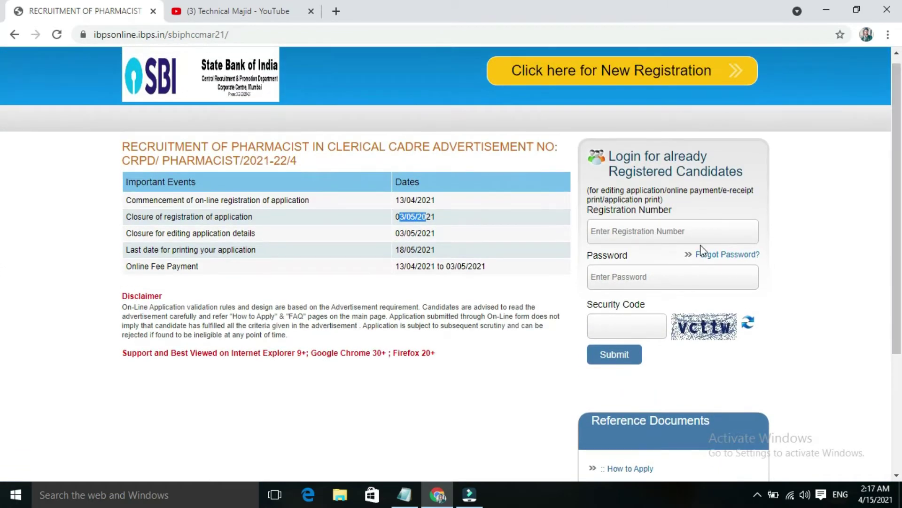
left_click(683, 232)
left_click(662, 280)
left_click_drag(899, 324, 899, 315)
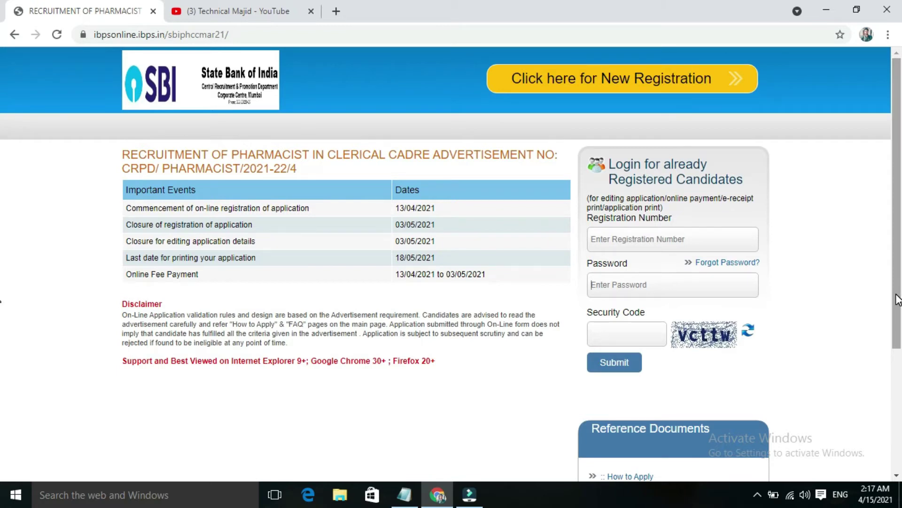
left_click(673, 87)
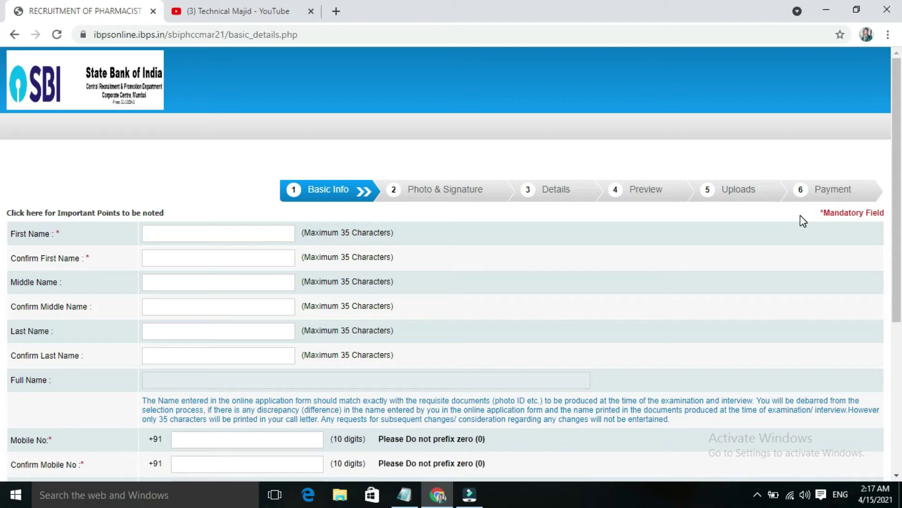
- Enter the candidate's first name in First Name and Confirm First Name
left_click(239, 232)
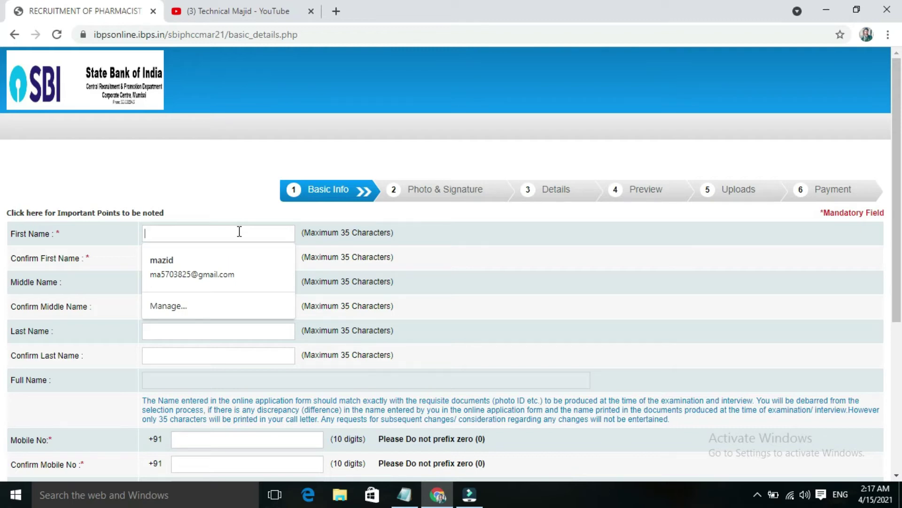
type("technical")
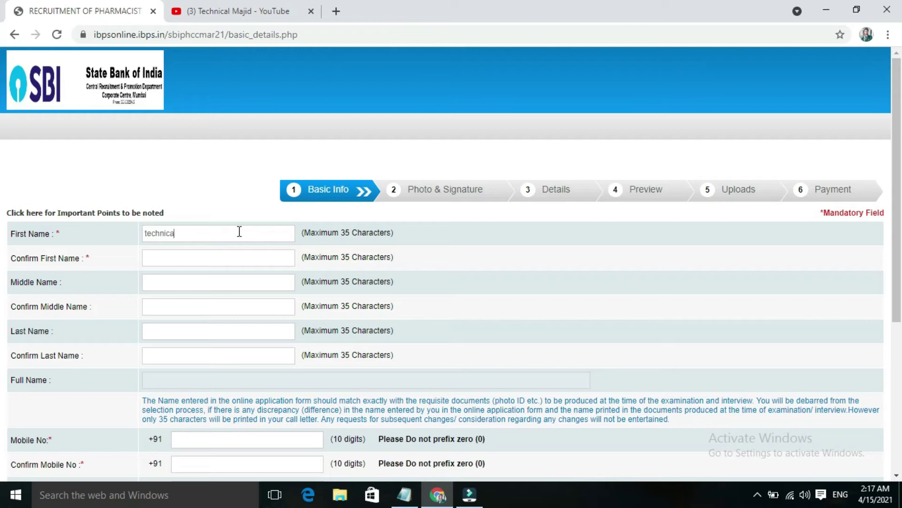
left_click(232, 255)
type("technical")
- Enter the candidate's surname in Last Name and Confirm Last Name, then recheck both
left_click(208, 331)
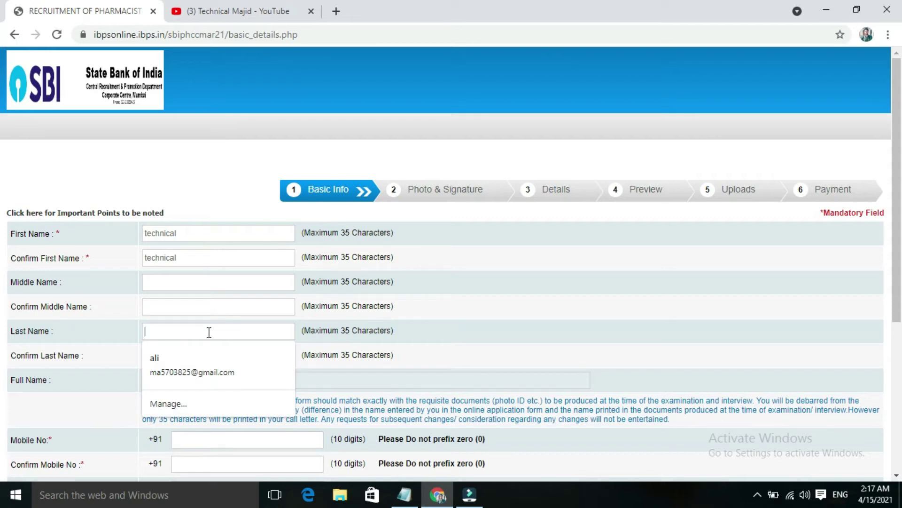
type("majid")
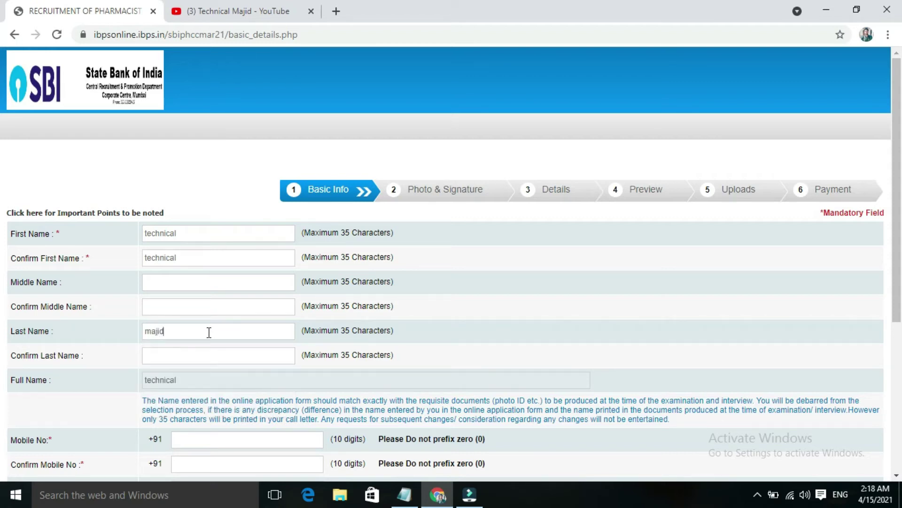
left_click(205, 360)
type("majid")
left_click(170, 332)
left_click(177, 355)
left_click_drag(900, 305, 900, 408)
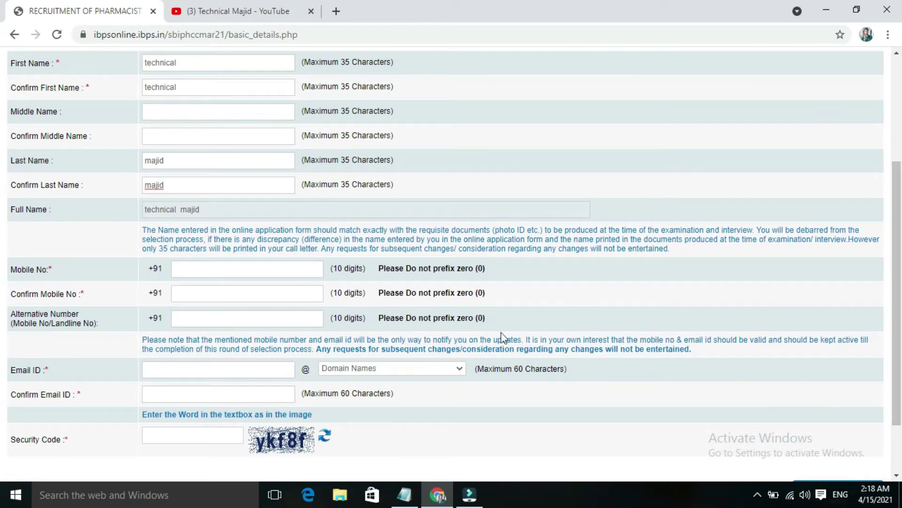
- Fill Mobile No and Confirm Mobile No from the saved number suggestion
left_click(238, 273)
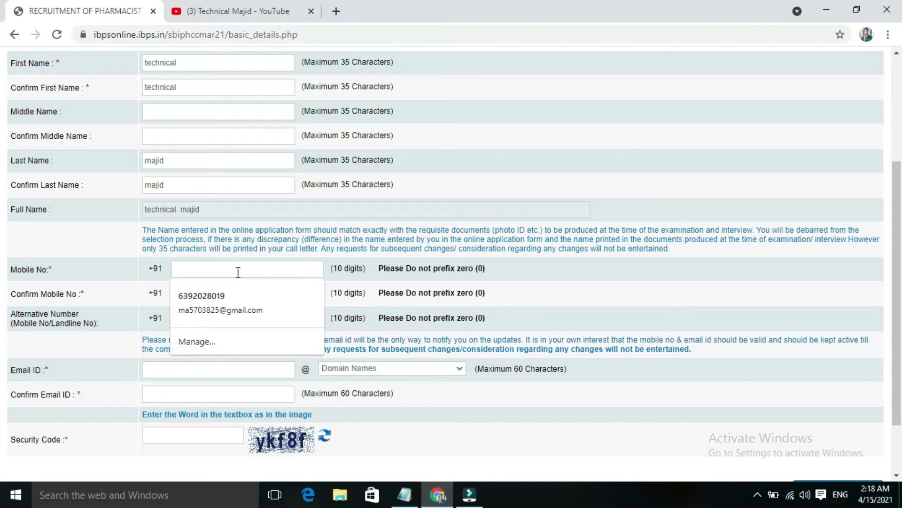
left_click(235, 295)
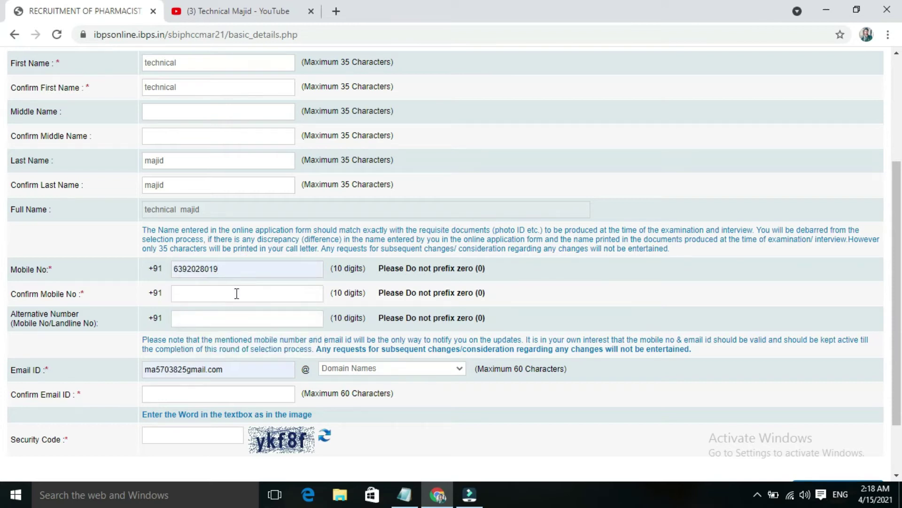
left_click(226, 295)
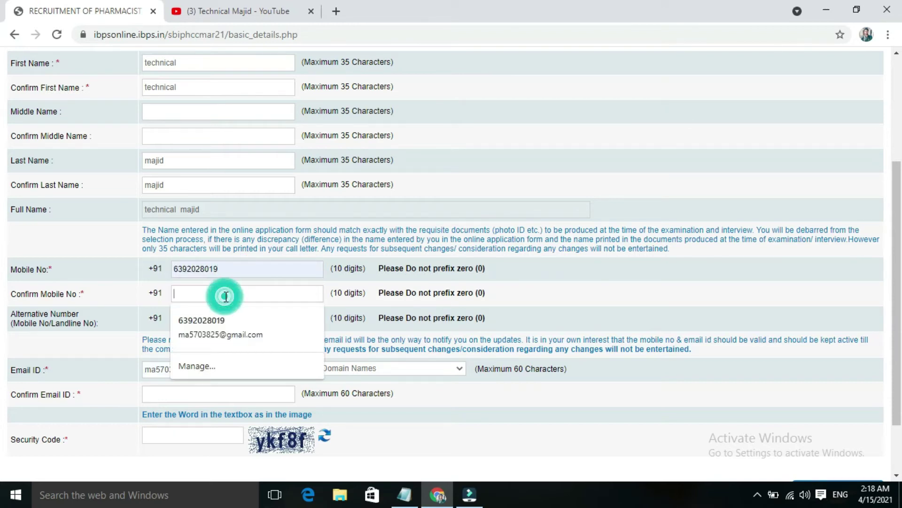
left_click(218, 321)
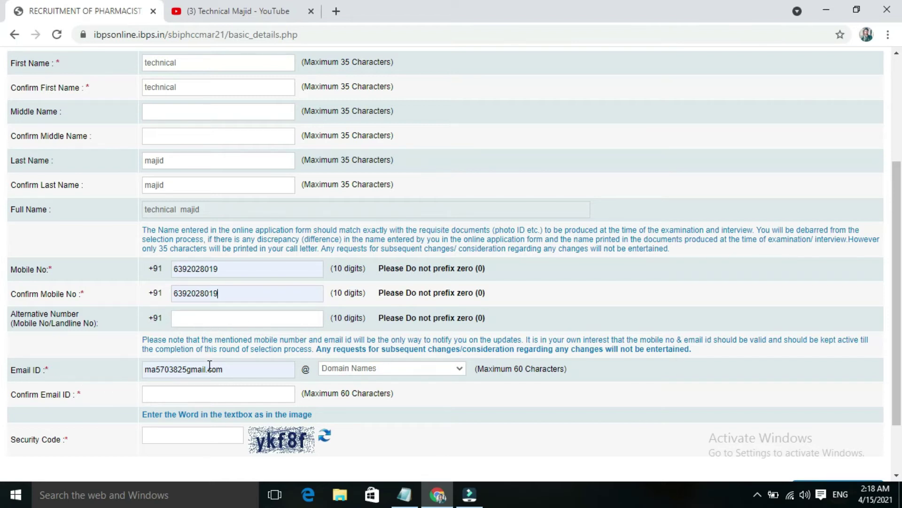
- Enter the e-mail username with gmail.com as domain and fill Confirm Email ID
left_click(376, 367)
left_click(254, 371)
key("BackSpace")
key("BackSpace")
key("BackSpace")
key("BackSpace")
key("BackSpace")
key("BackSpace")
key("BackSpace")
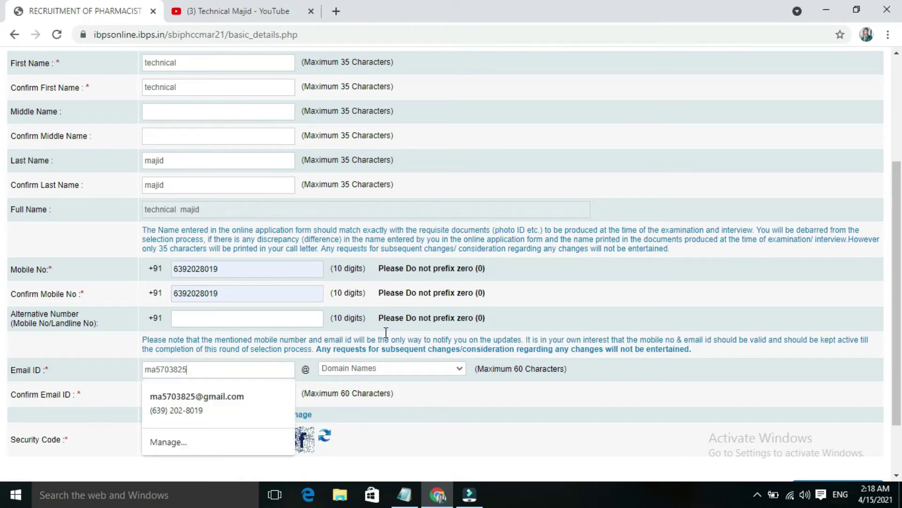
left_click(418, 368)
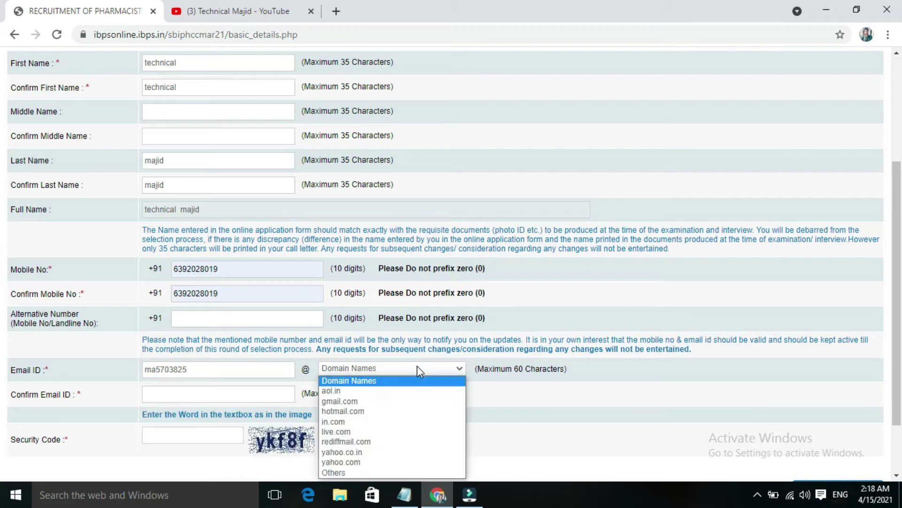
left_click(229, 374)
left_click(382, 368)
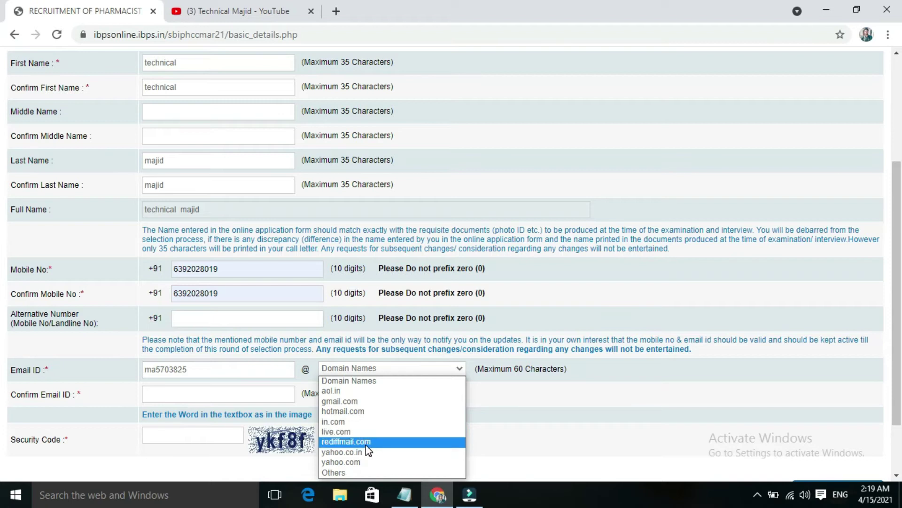
left_click(356, 401)
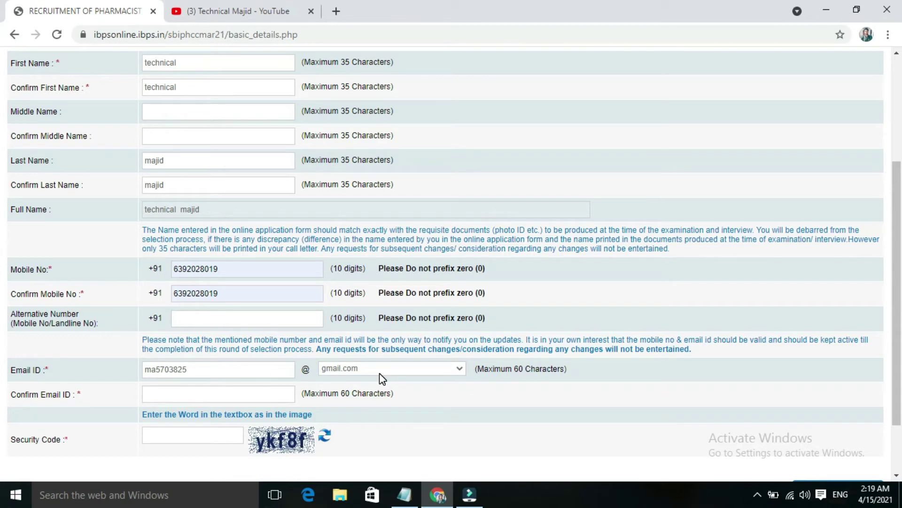
left_click(240, 372)
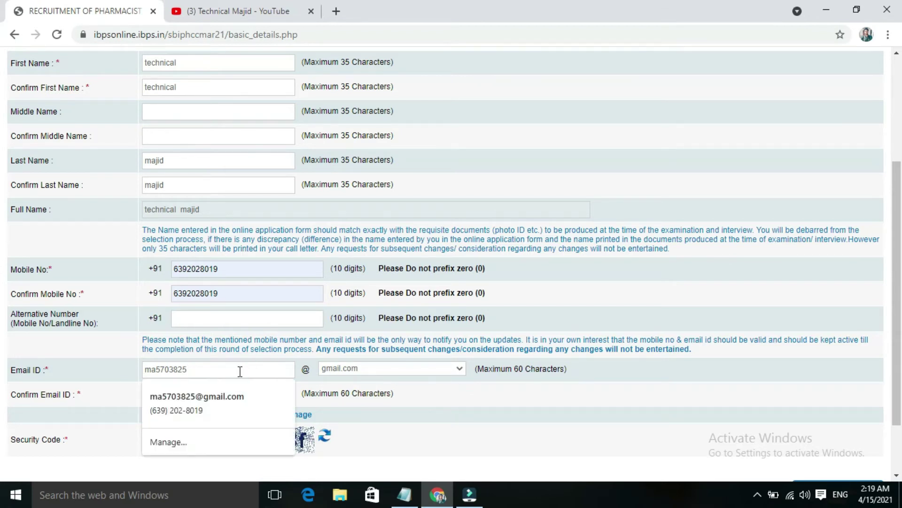
left_click(399, 405)
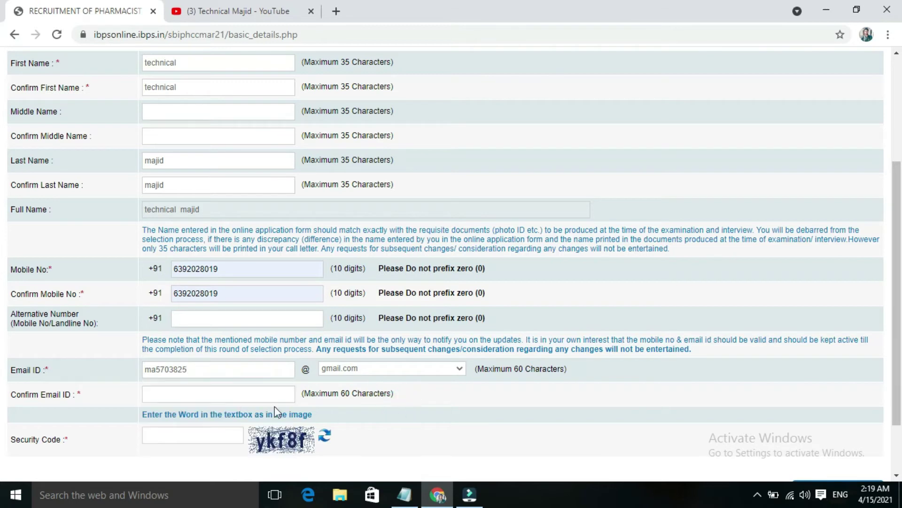
left_click(265, 396)
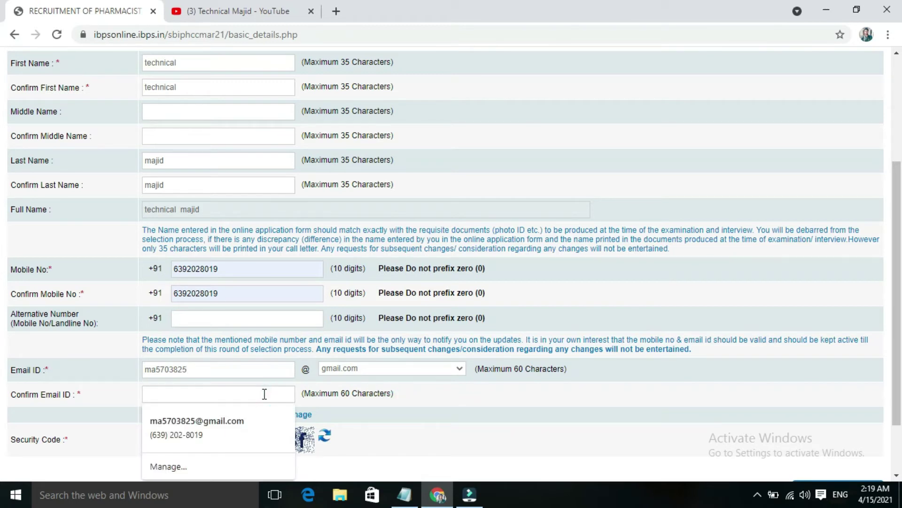
left_click(249, 420)
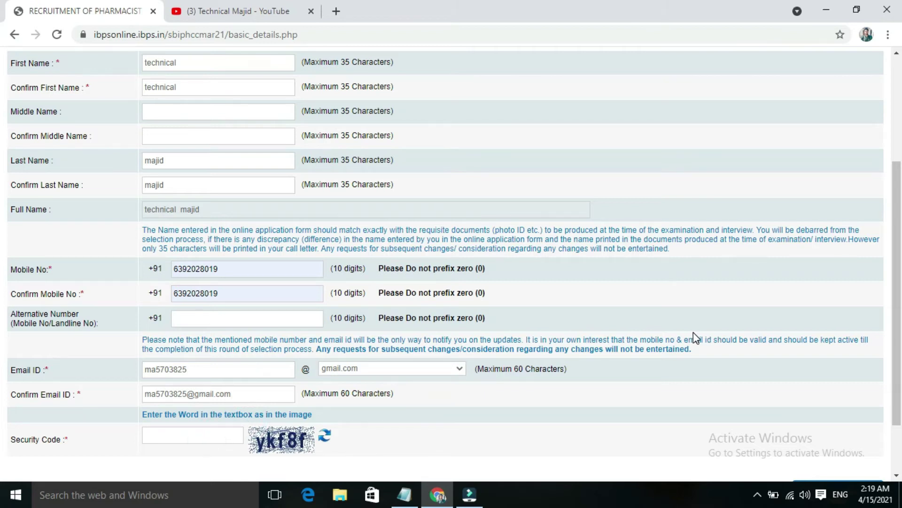
- Enter the security code, save the basic info and confirm the details are correct
scroll(417, 451, "down", 1)
type("ykf8f")
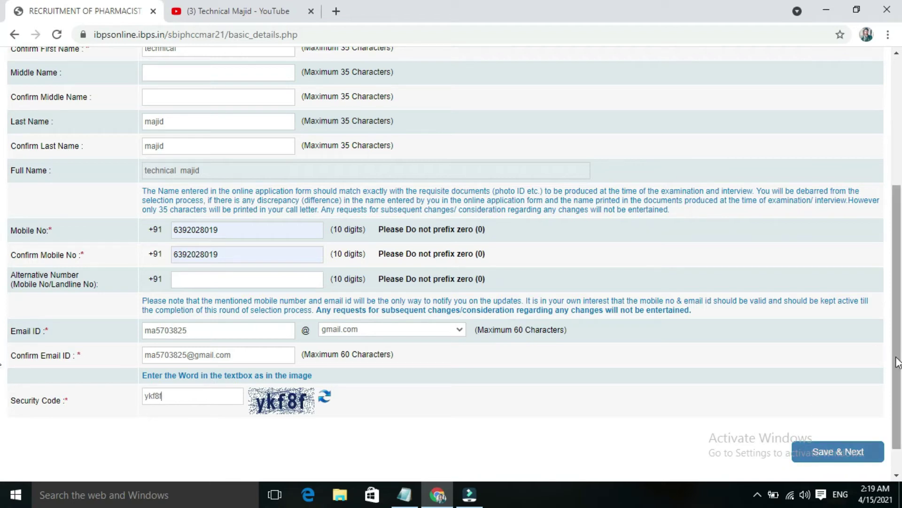
mouse_move(898, 362)
left_mouse_down()
mouse_move(898, 291)
mouse_move(898, 373)
left_mouse_up()
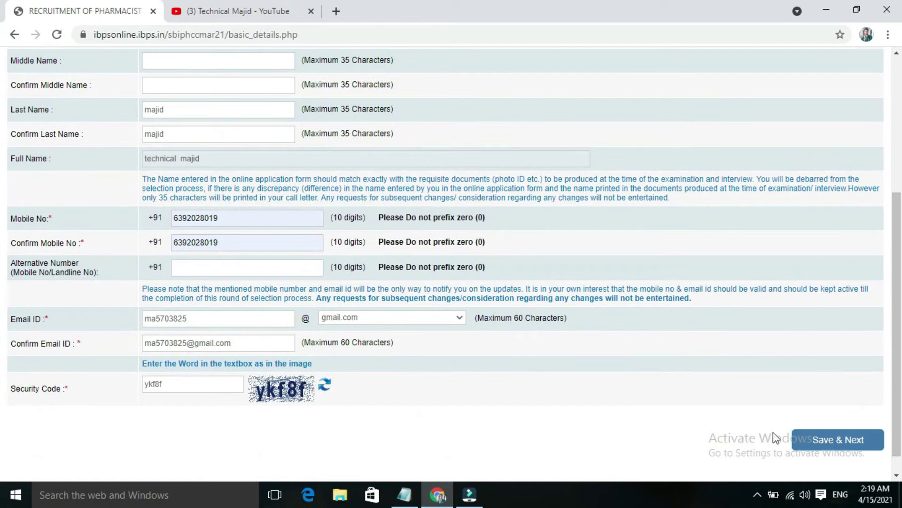
left_click(843, 445)
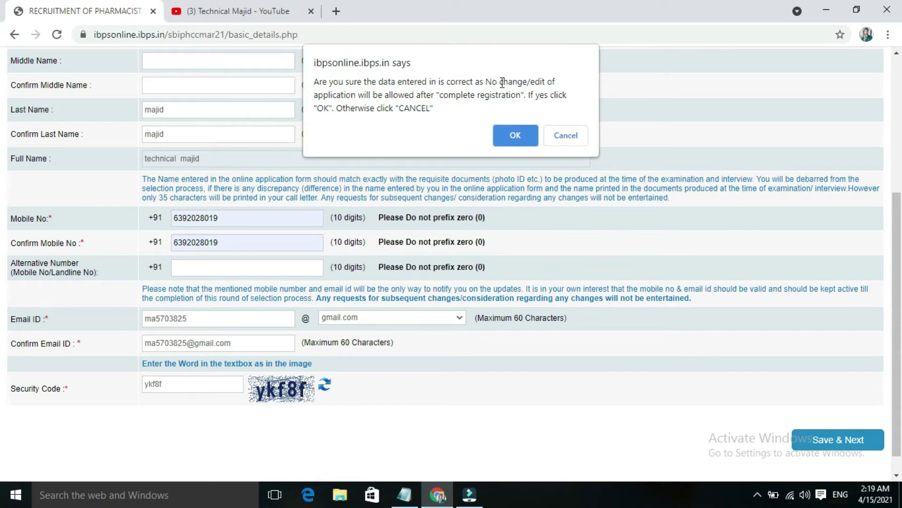
left_click(515, 136)
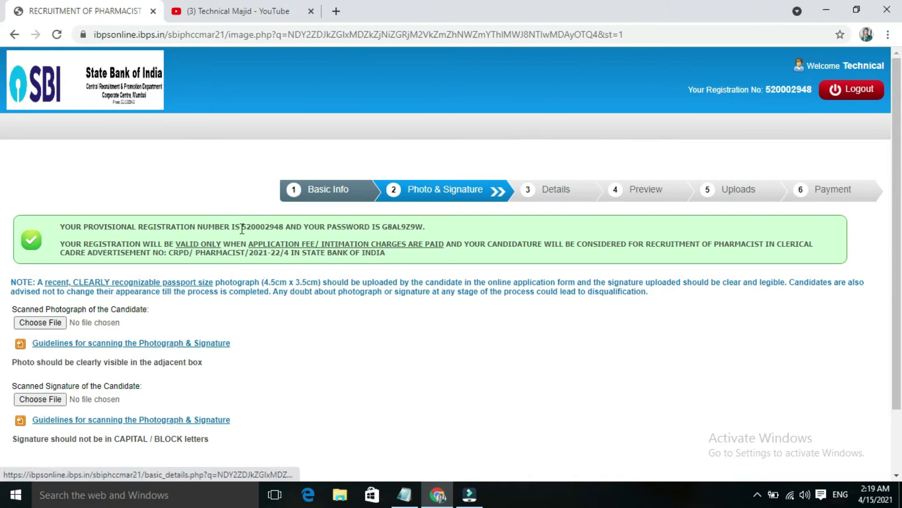
left_click_drag(240, 228, 271, 228)
left_click_drag(380, 228, 439, 232)
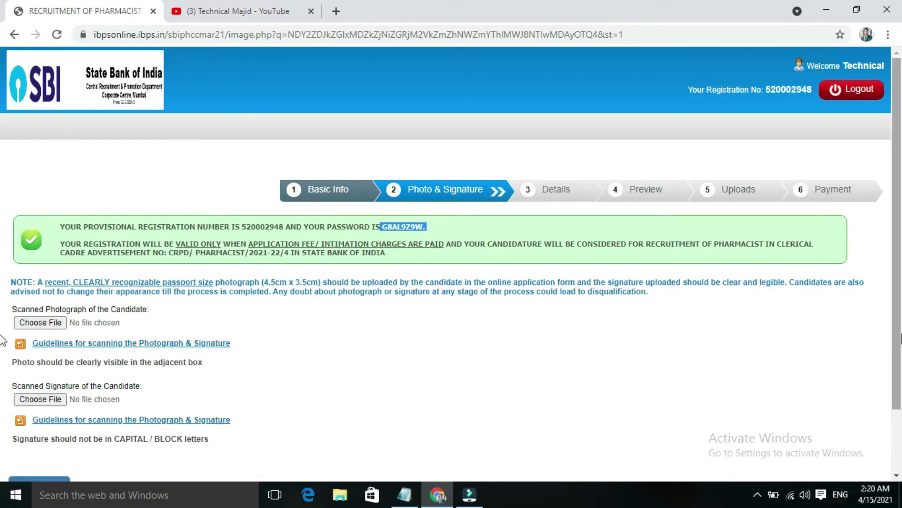
left_click_drag(900, 336, 900, 361)
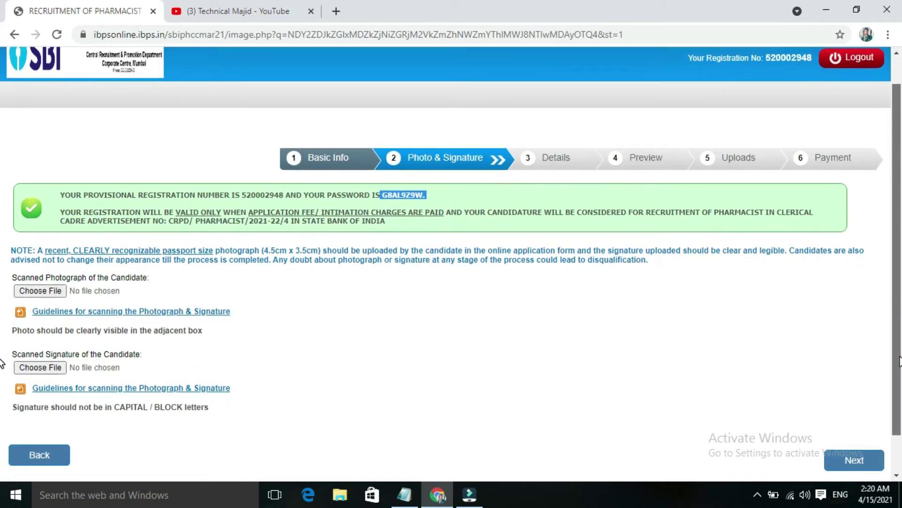
- Upload the candidate's photograph and sing.jpg as the signature
left_click(49, 293)
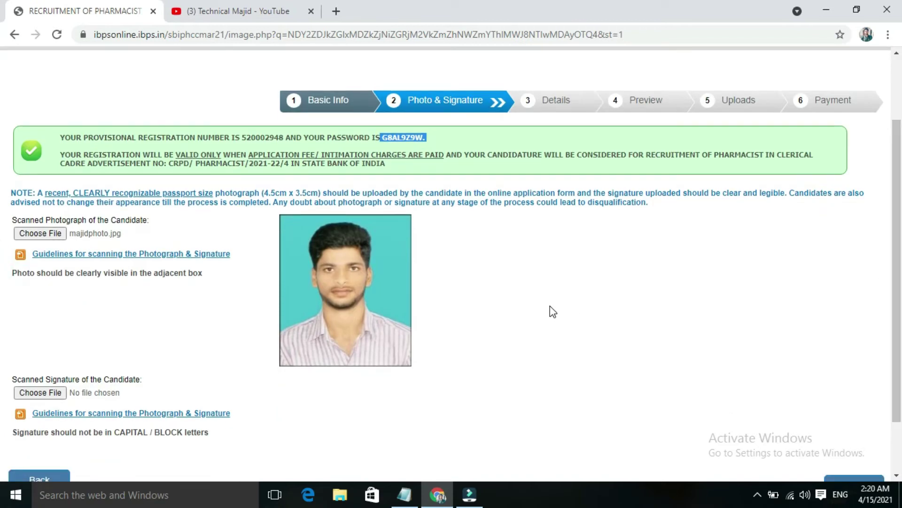
left_click(47, 391)
left_click(305, 195)
double_click(307, 195)
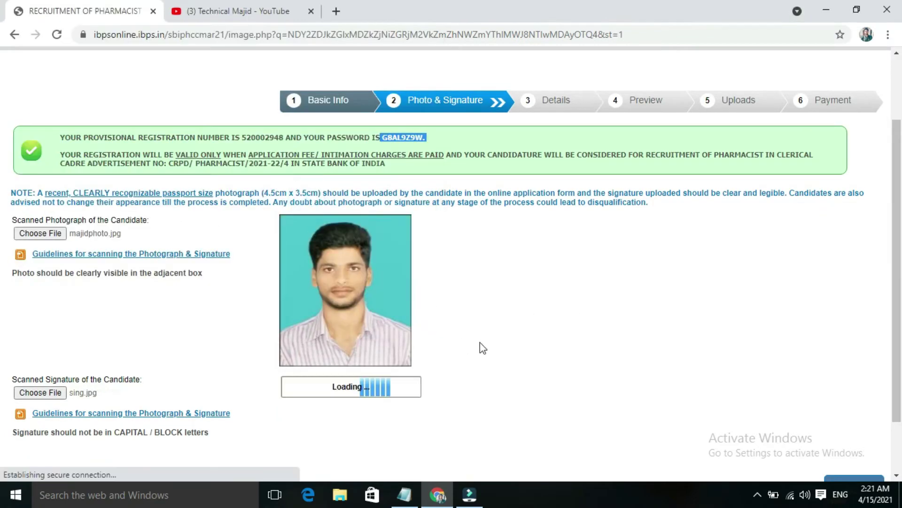
scroll(3, 352, "down", 1)
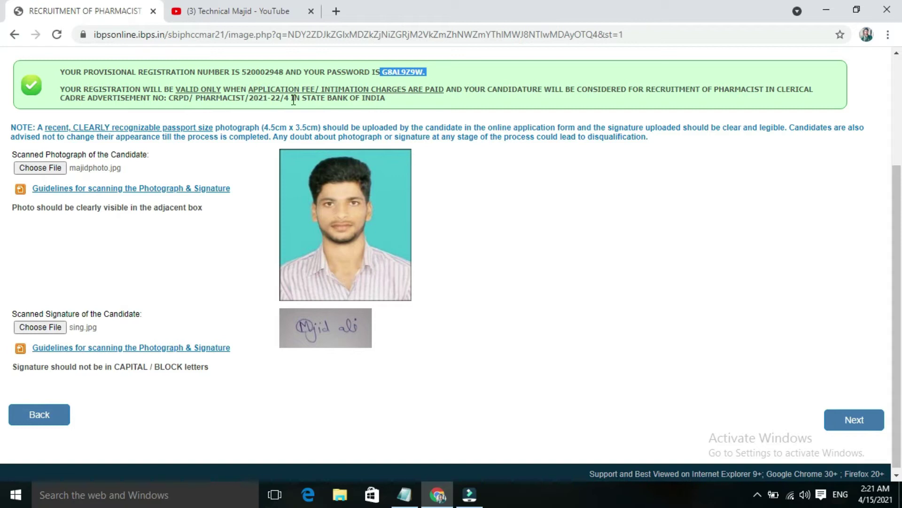
- Highlight the 4.5cm and 3.5cm size requirements in the upload note
left_click_drag(263, 127, 311, 127)
left_click(297, 127)
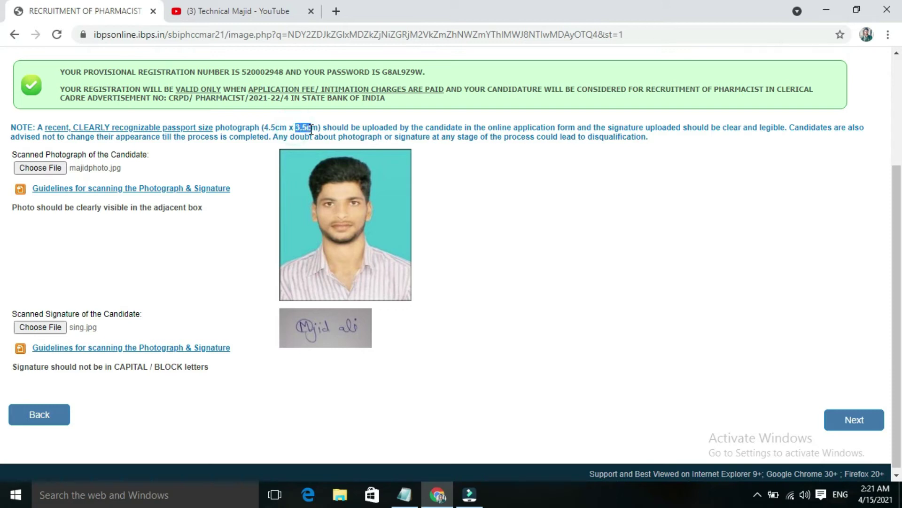
left_click(481, 180)
- Proceed to the Details step of the application
left_click(839, 422)
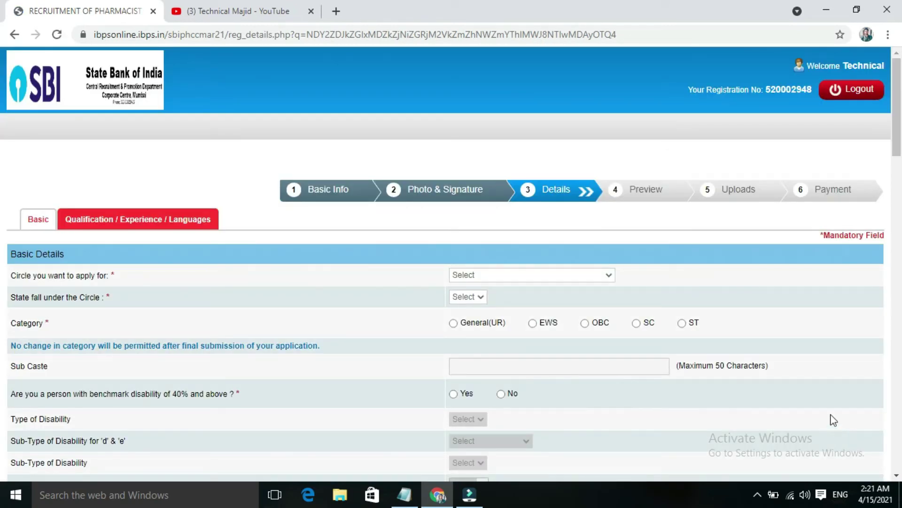
left_click(896, 149)
left_click_drag(896, 149, 896, 158)
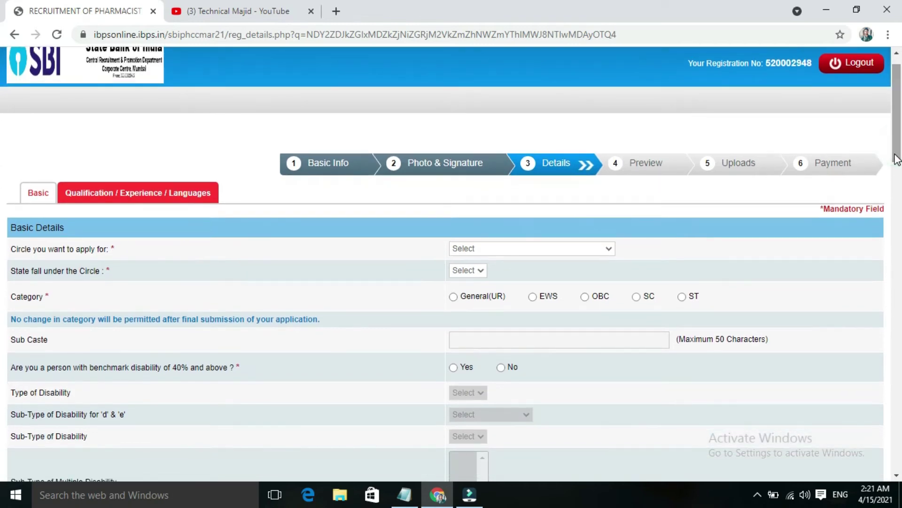
- Set the circle to Lucknow/ Delhi and the state to Uttar Pradesh
left_click(592, 247)
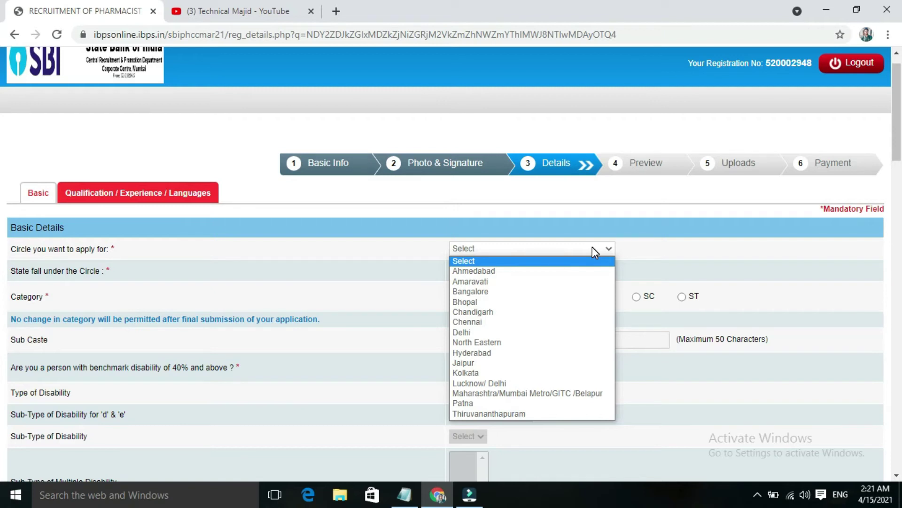
key("Down")
key("Down")
key("Down")
key("Down")
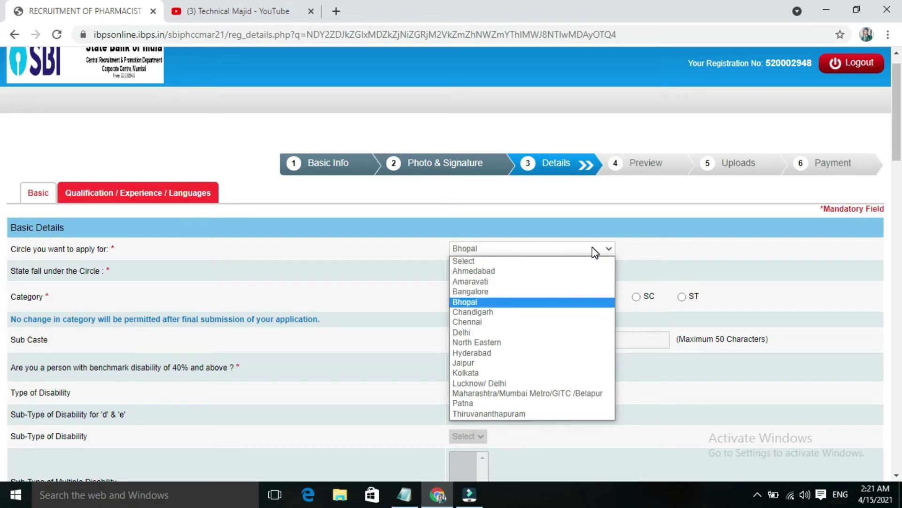
key("Down")
key("Down")
key("Down")
key("Down")
key("Down")
key("Down")
key("Down")
key("Down")
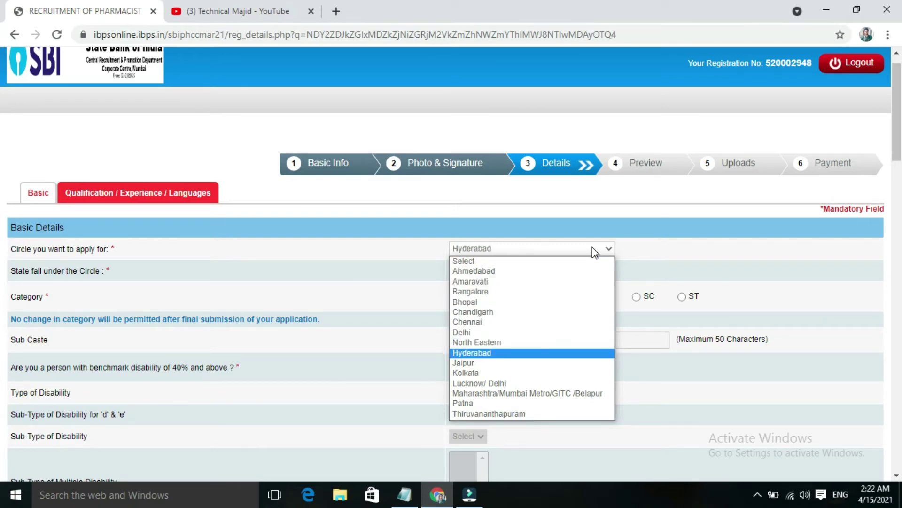
key("Return")
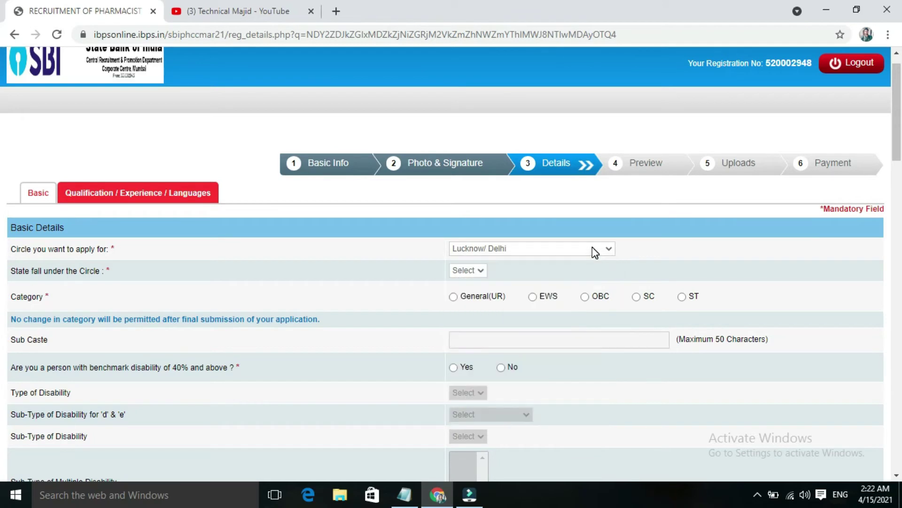
left_click(509, 271)
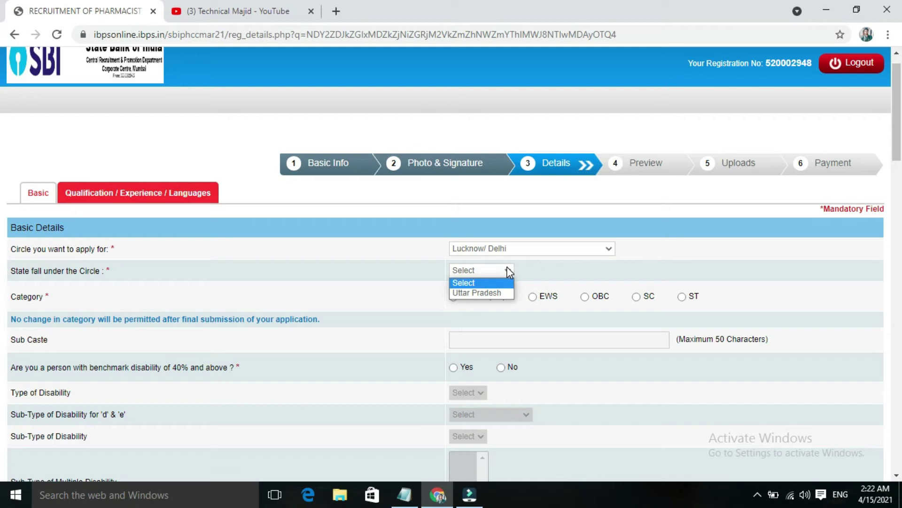
left_click(494, 292)
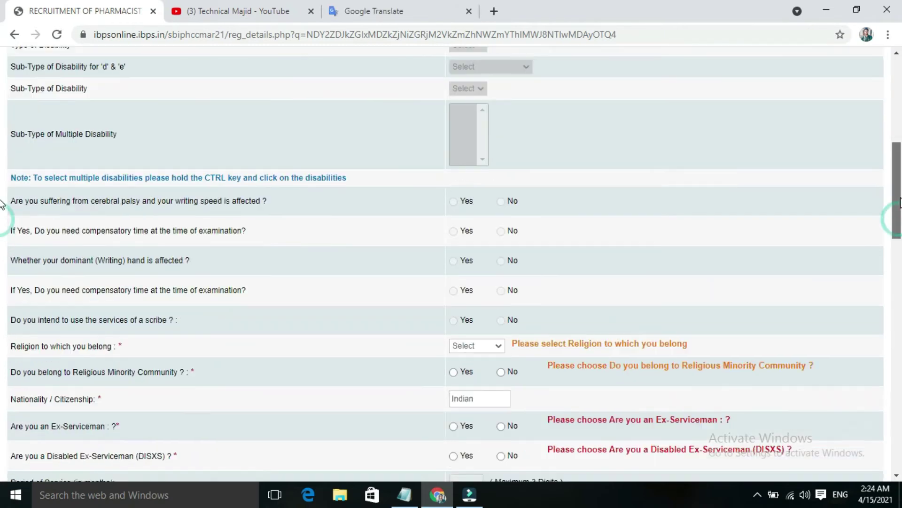
- Set religion to Muslim and mark Yes for religious minority community
scroll(594, 195, "up", 3)
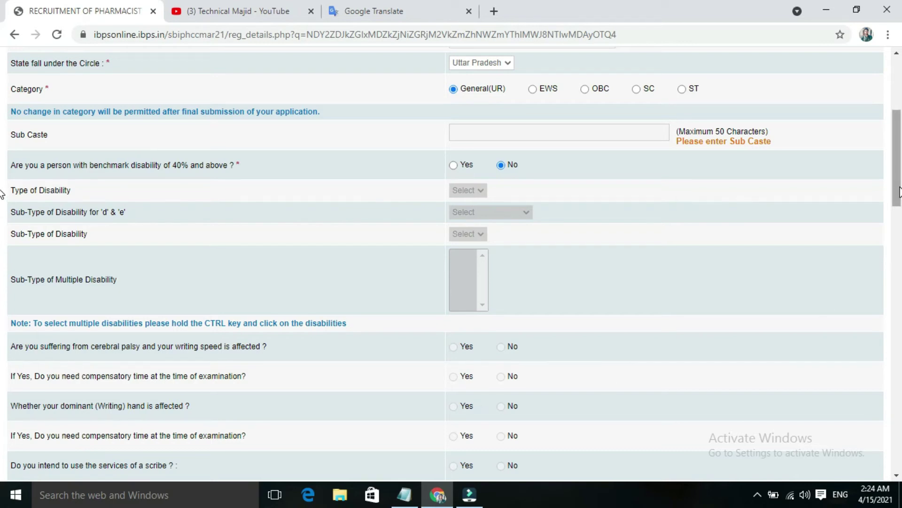
left_click_drag(900, 192, 899, 216)
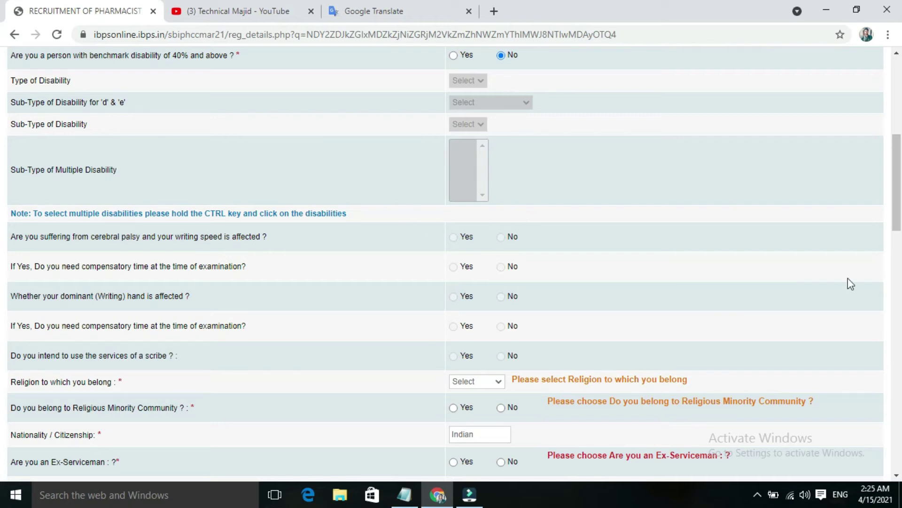
left_click_drag(898, 219, 898, 238)
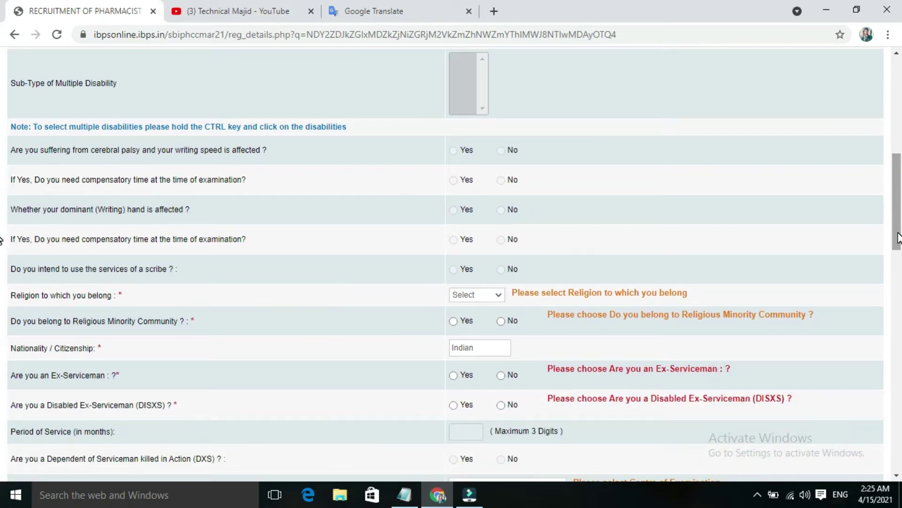
left_click(492, 296)
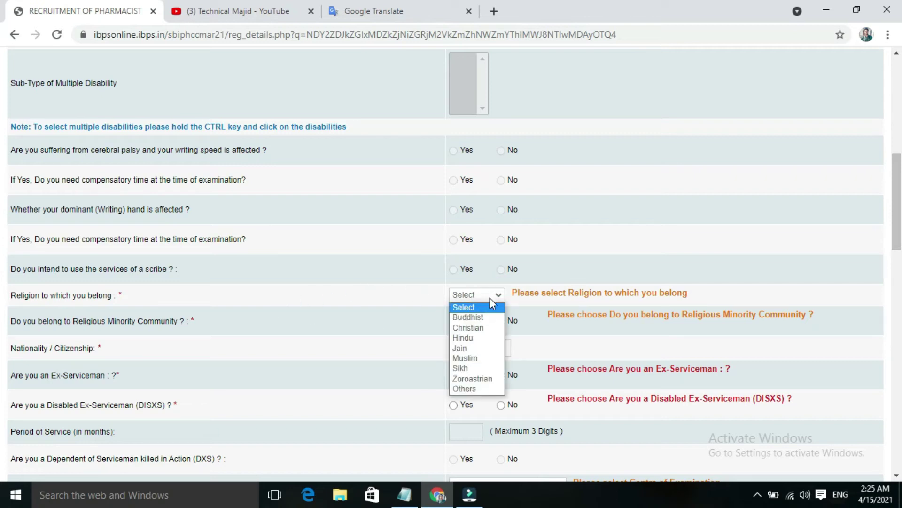
left_click(478, 358)
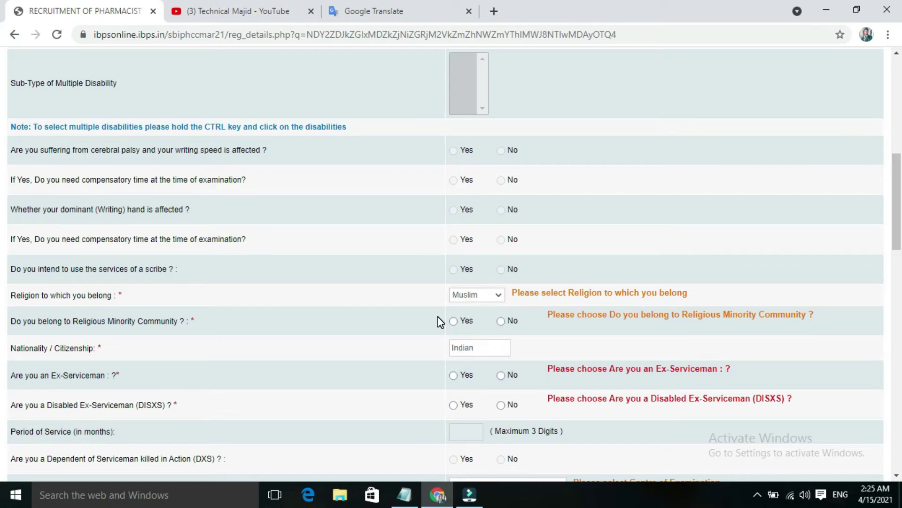
left_click(454, 322)
- Answer No to ex-serviceman, disabled ex-serviceman and dependent of serviceman killed in action
left_click(501, 376)
scroll(3, 270, "down", 2)
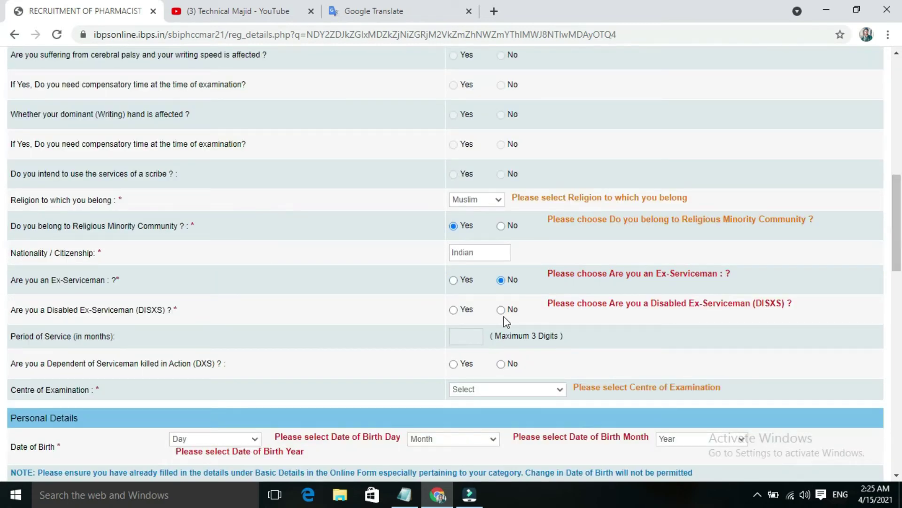
left_click(502, 310)
left_click(501, 363)
scroll(500, 364, "down", 2)
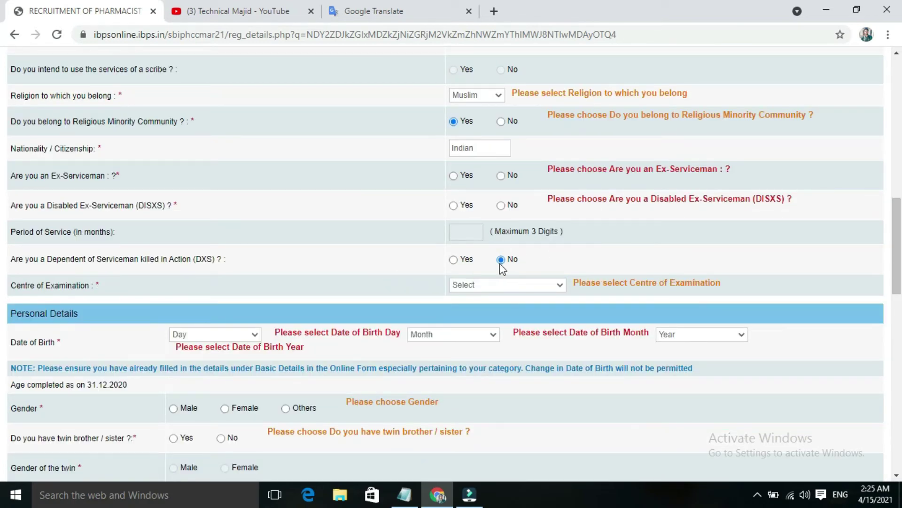
- Choose Lucknow as the Centre of Examination
left_click(513, 284)
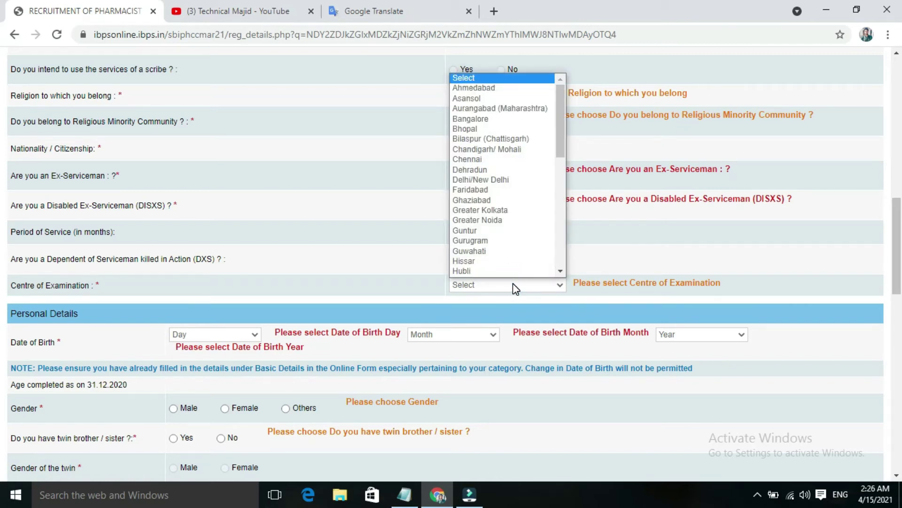
left_click_drag(562, 133, 558, 195)
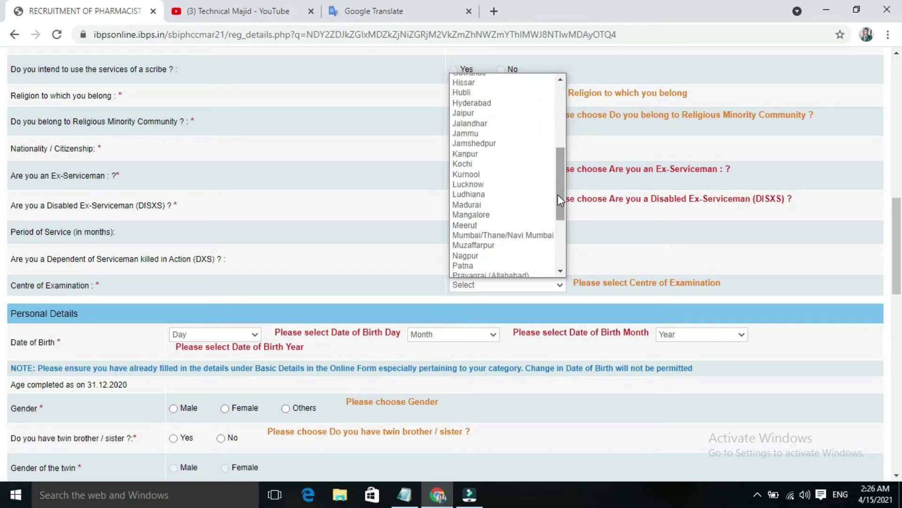
left_click(520, 187)
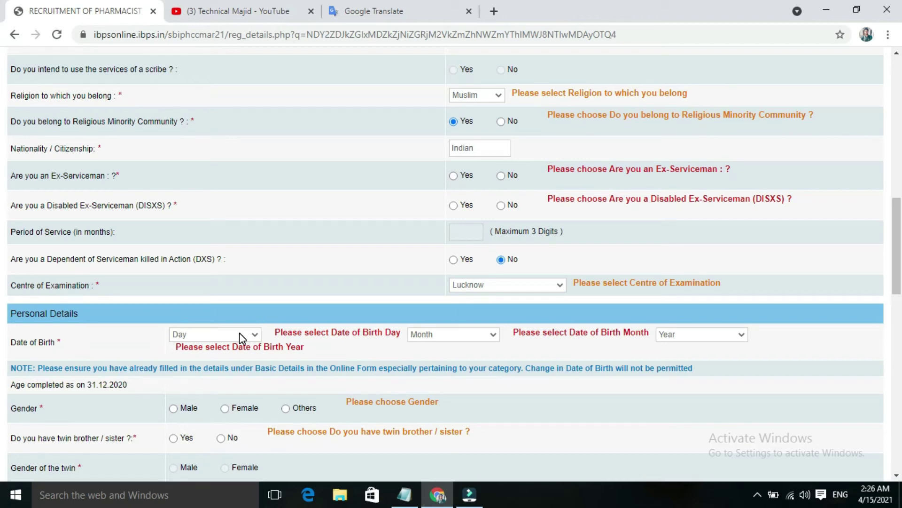
left_click_drag(897, 288, 898, 332)
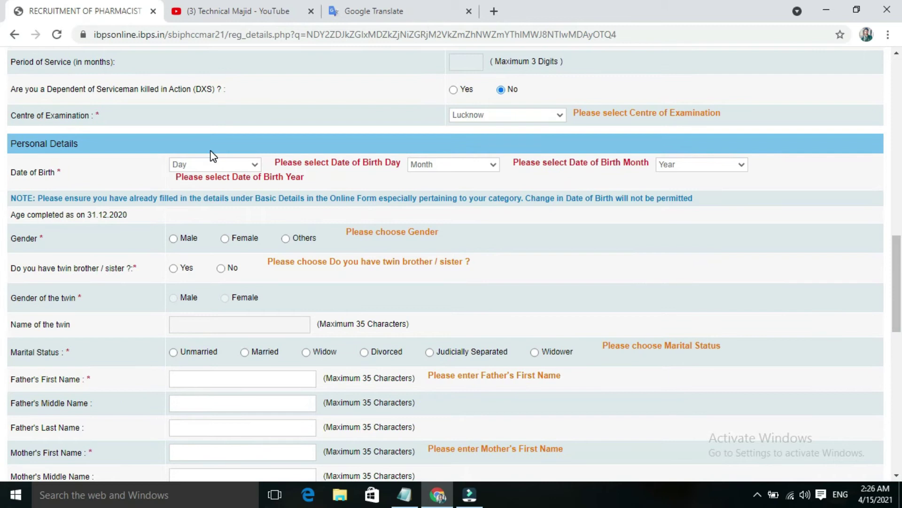
- Set birth date to 01 January 2000 and gender to Male
left_click(227, 168)
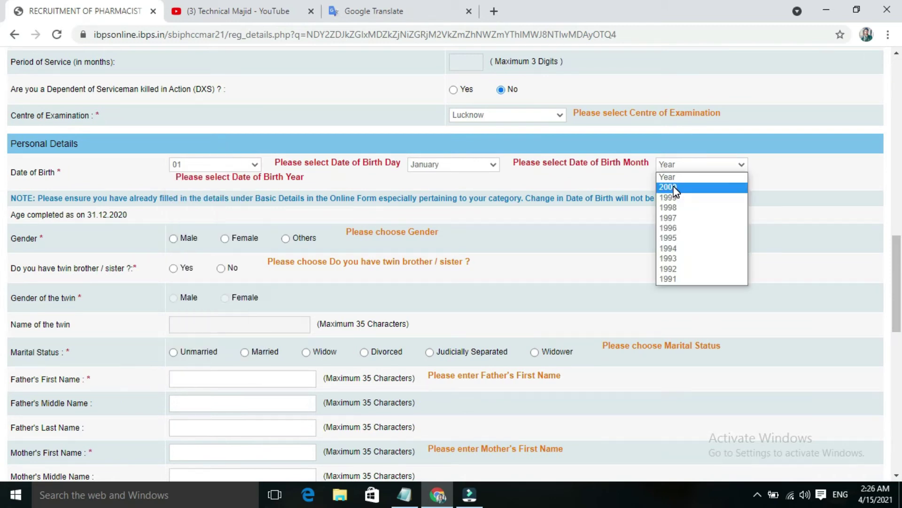
left_click(672, 187)
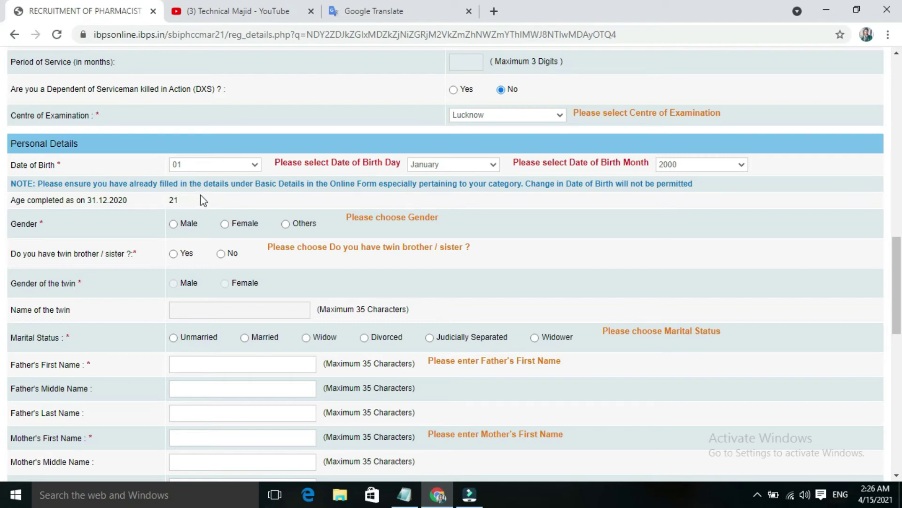
left_click(173, 225)
- Set marital status to Unmarried and enter the father's first name
left_click(174, 338)
scroll(2, 322, "down", 2)
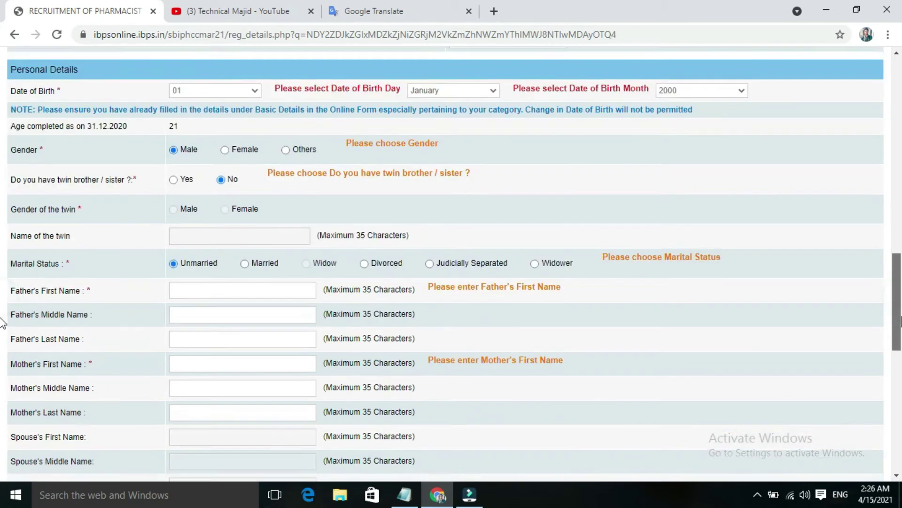
scroll(3, 322, "down", 2)
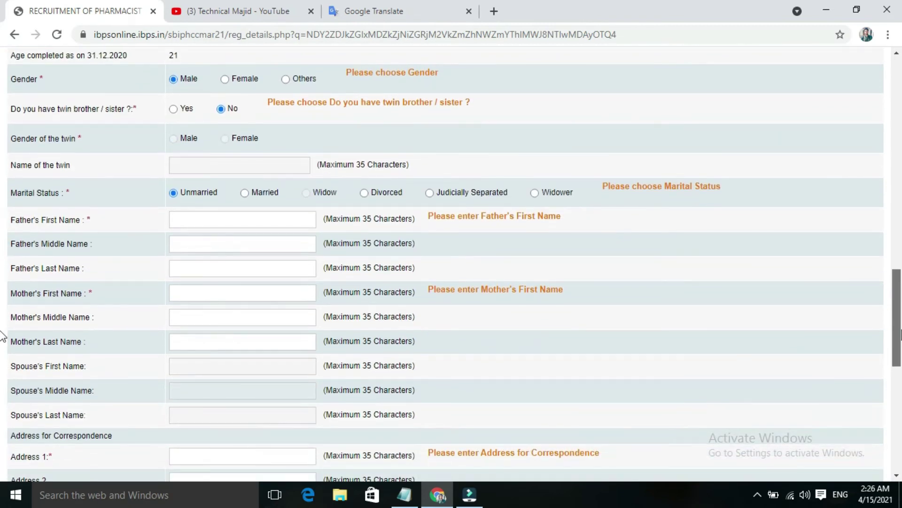
left_click(251, 219)
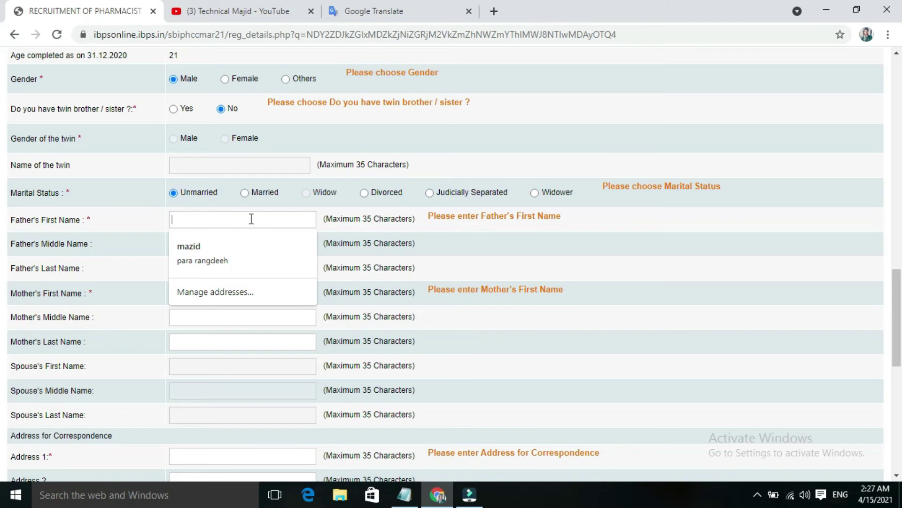
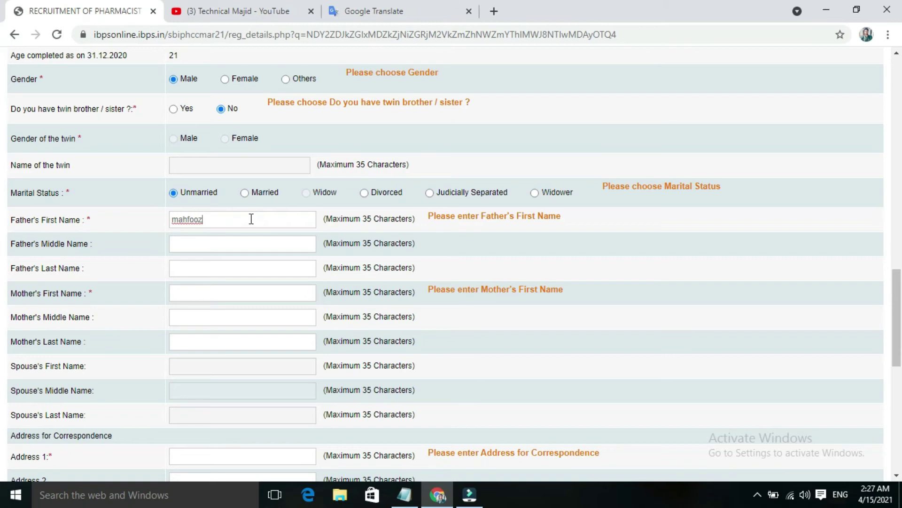
left_click(246, 243)
- Enter the father's last name and the mother's first and last names
left_click(196, 267)
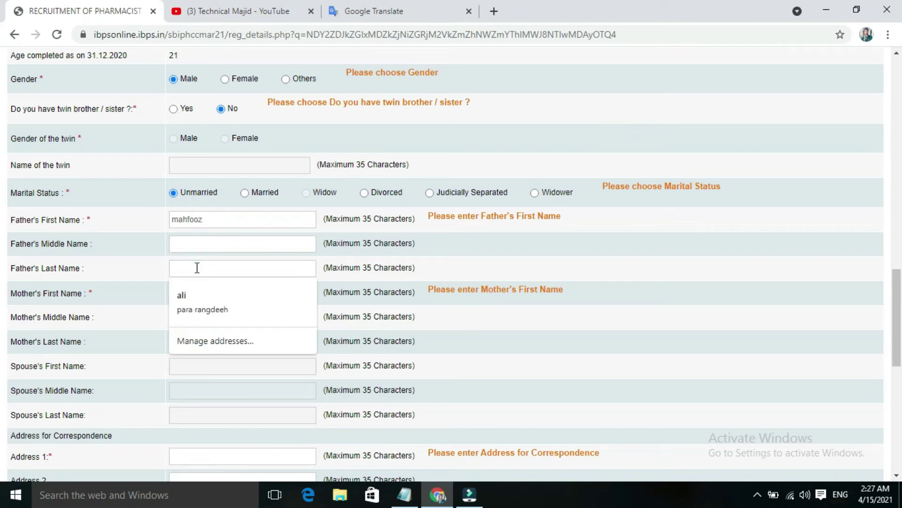
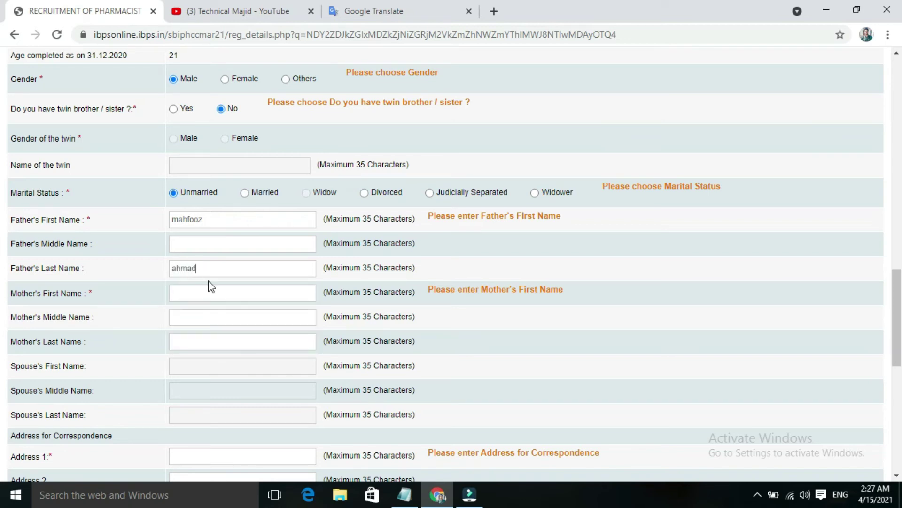
left_click(211, 294)
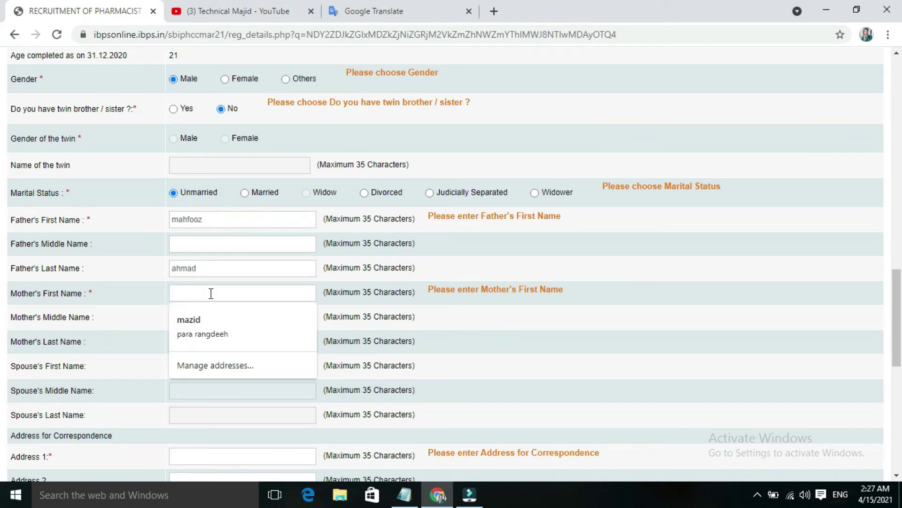
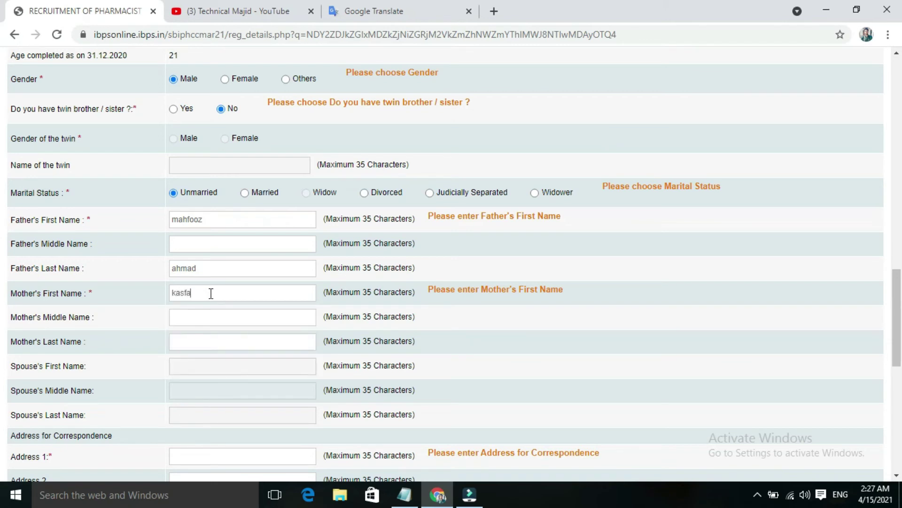
left_click(211, 343)
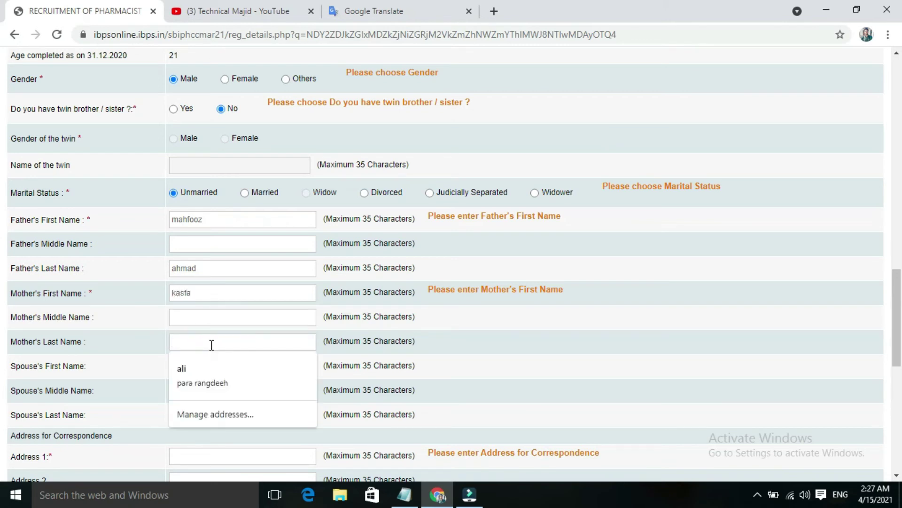
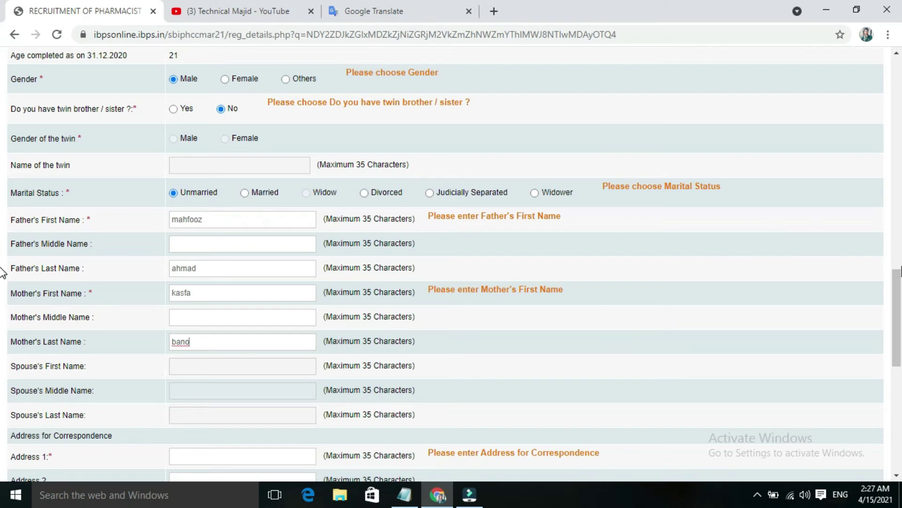
left_click_drag(898, 286, 898, 332)
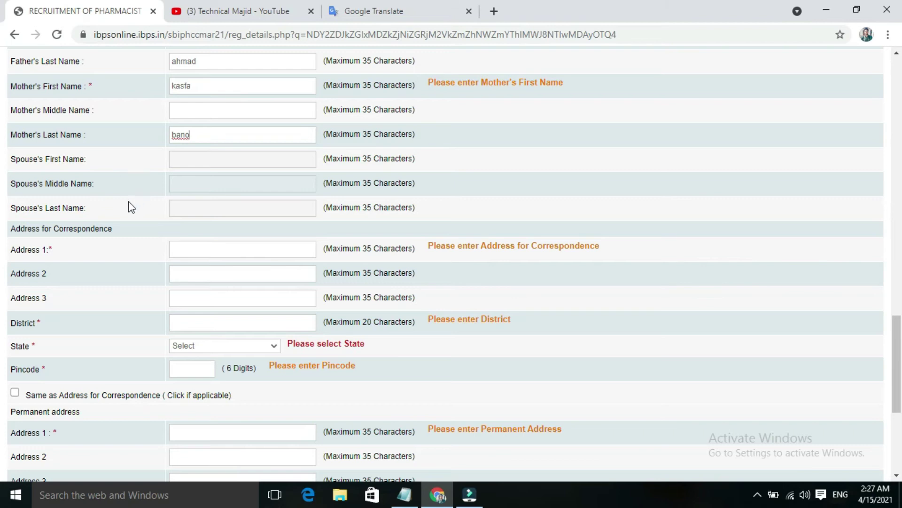
- Fill the correspondence address from the saved address suggestion
left_click(218, 250)
left_click(214, 280)
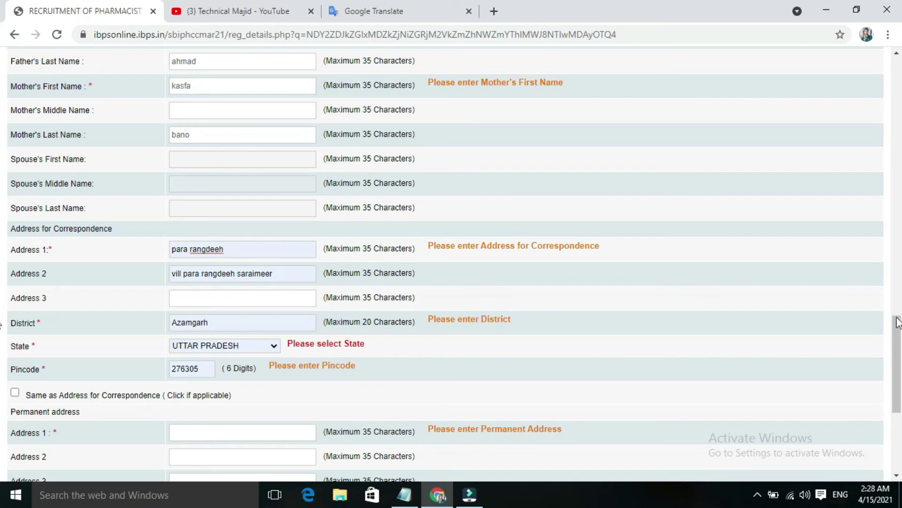
left_click_drag(897, 322, 897, 364)
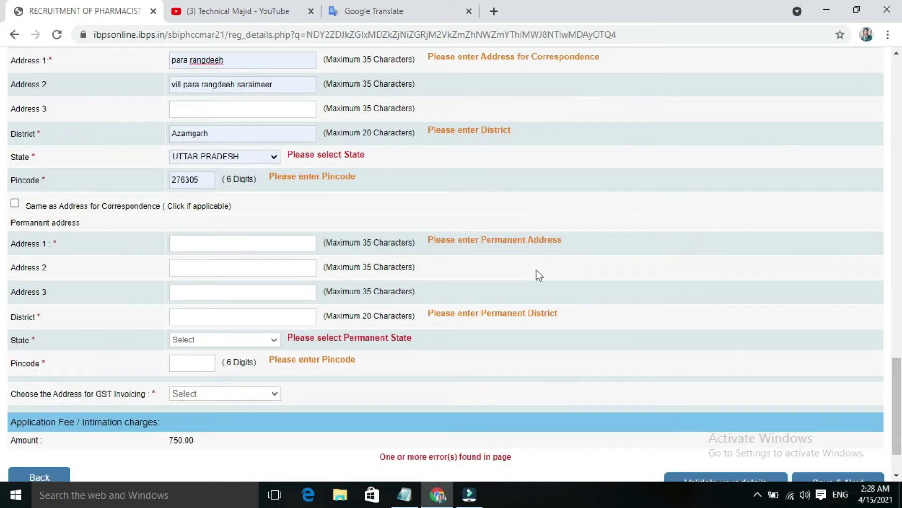
- Make the permanent address same as correspondence and use Permanent Address for GST invoicing
left_click(15, 204)
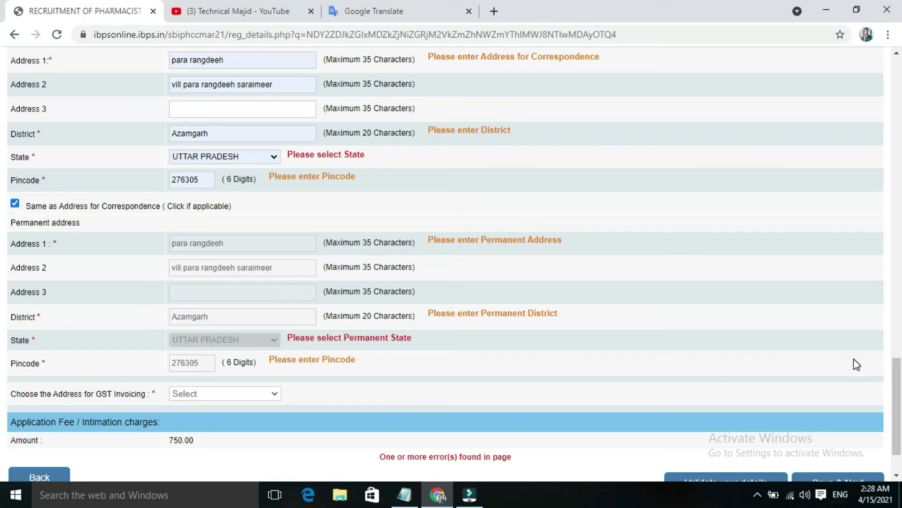
scroll(469, 334, "down", 2)
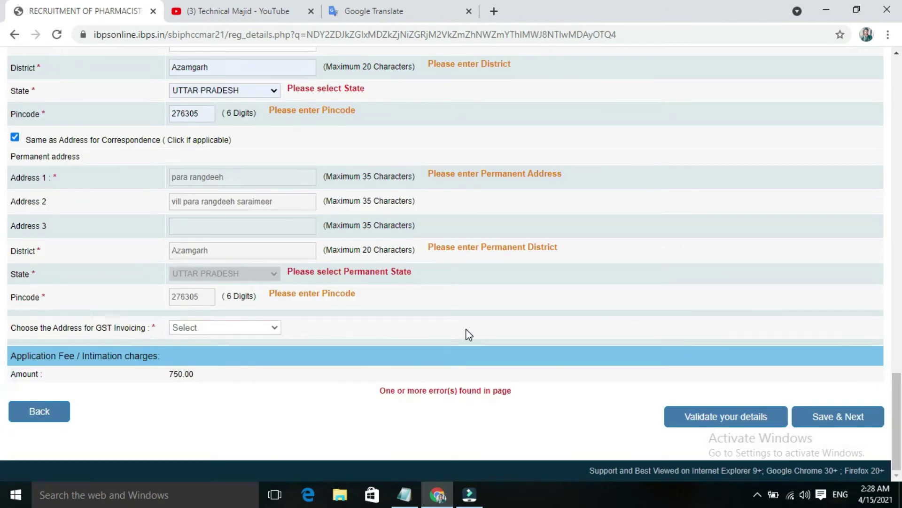
left_click(220, 329)
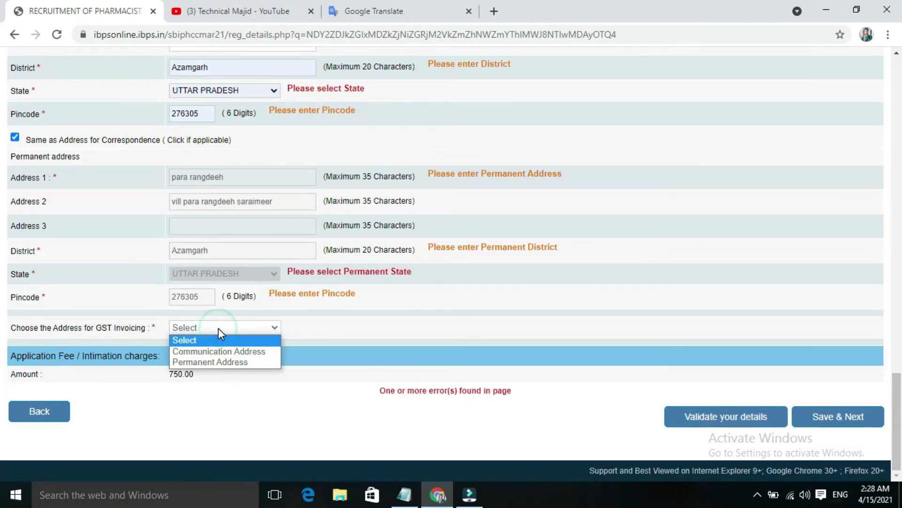
left_click(221, 360)
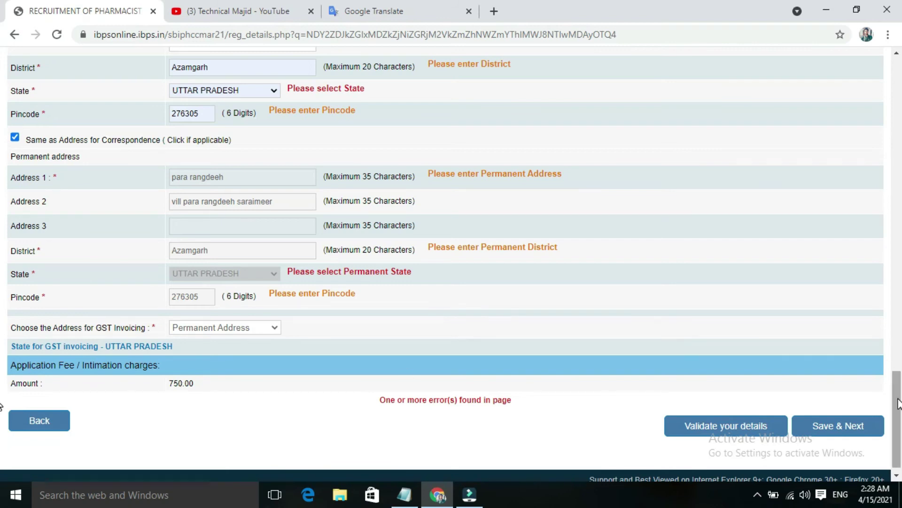
- Review the completed Details form, then save it with Save & Next
left_click_drag(898, 403, 898, 134)
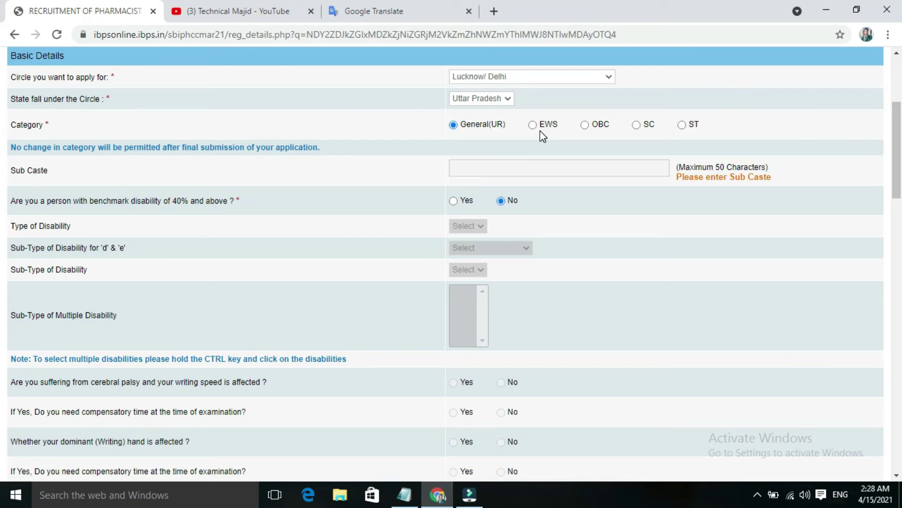
left_click(535, 165)
left_click_drag(898, 189, 899, 466)
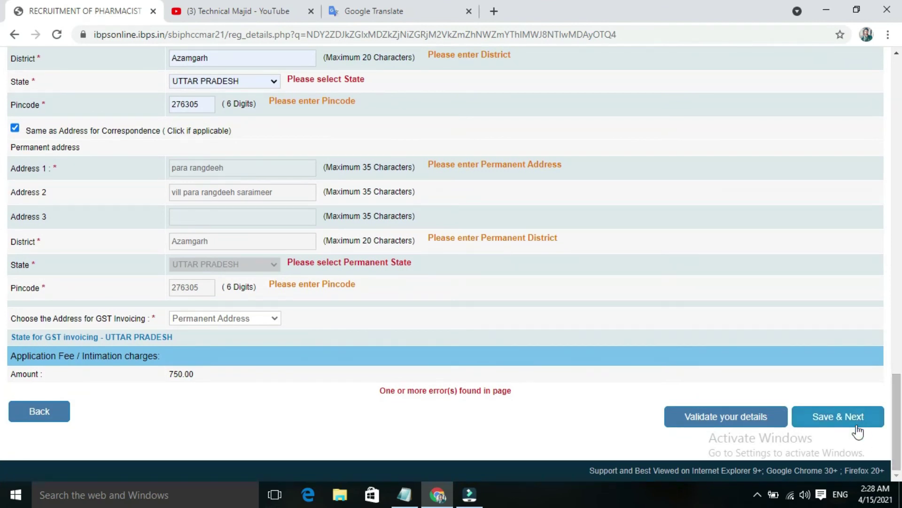
left_click(848, 426)
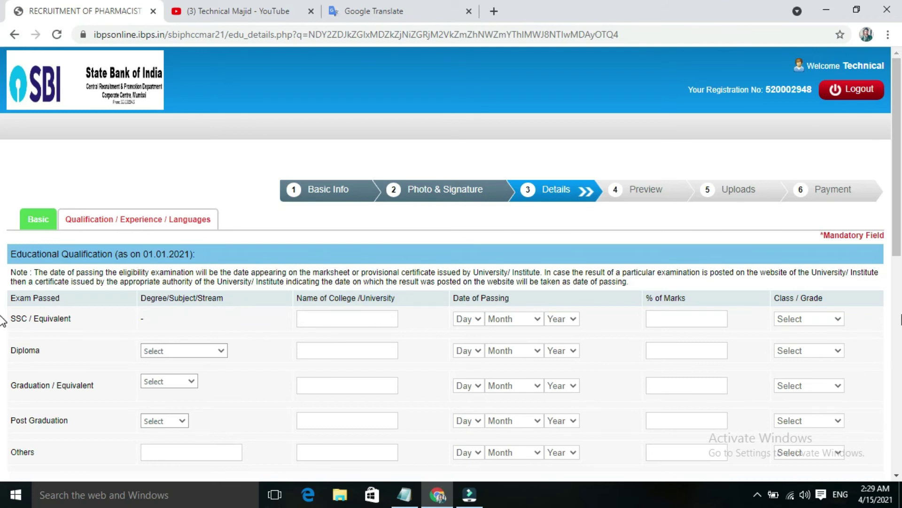
- Fill the SSC row: board 'up board lucknow', passed 01 February 2010, 72 percent, First Class
left_click_drag(898, 241, 899, 291)
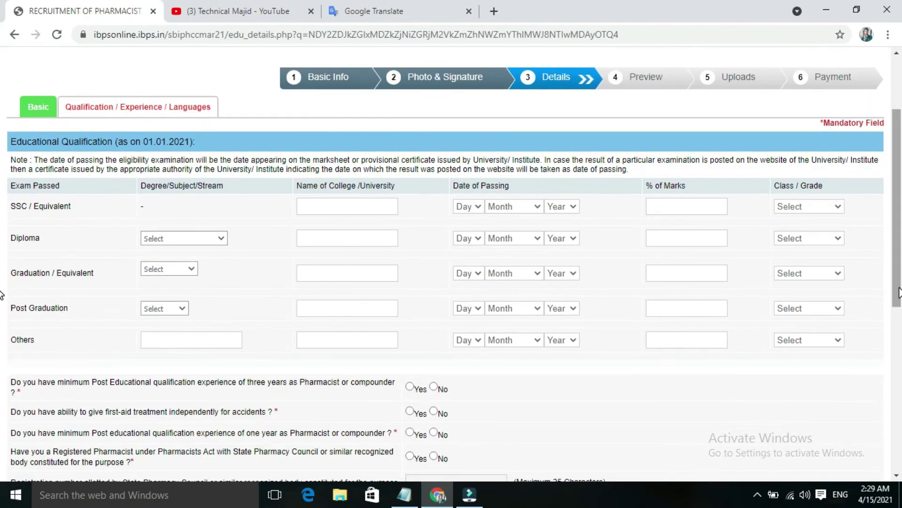
left_click(327, 204)
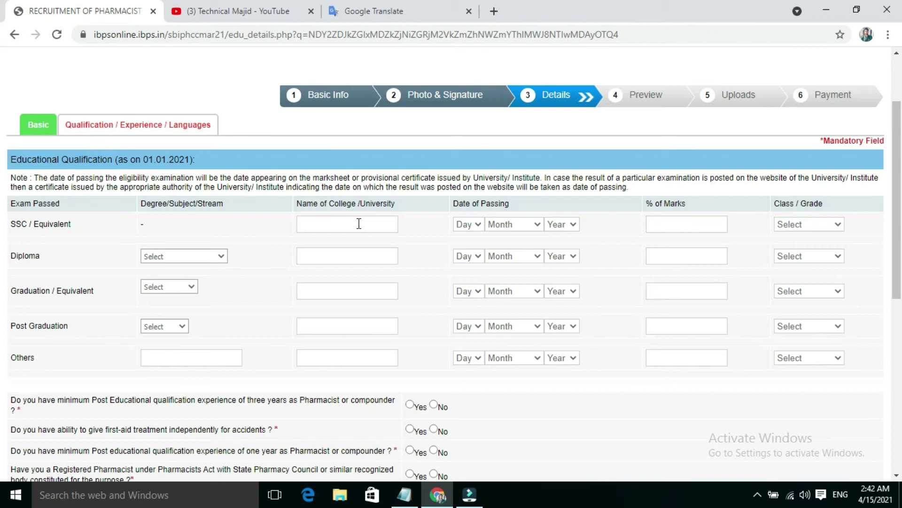
left_click(379, 227)
type("up board lucknow")
left_click(468, 226)
left_click(464, 248)
left_click(499, 227)
left_click(504, 260)
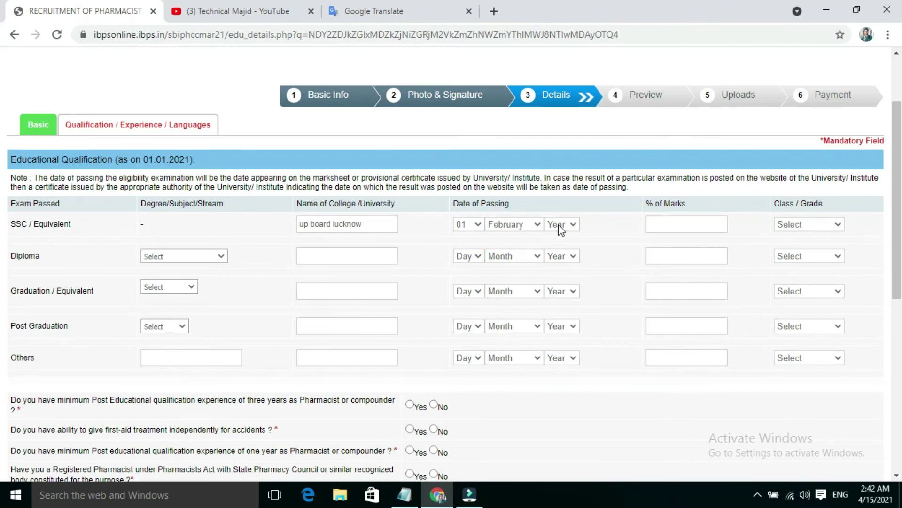
left_click(559, 226)
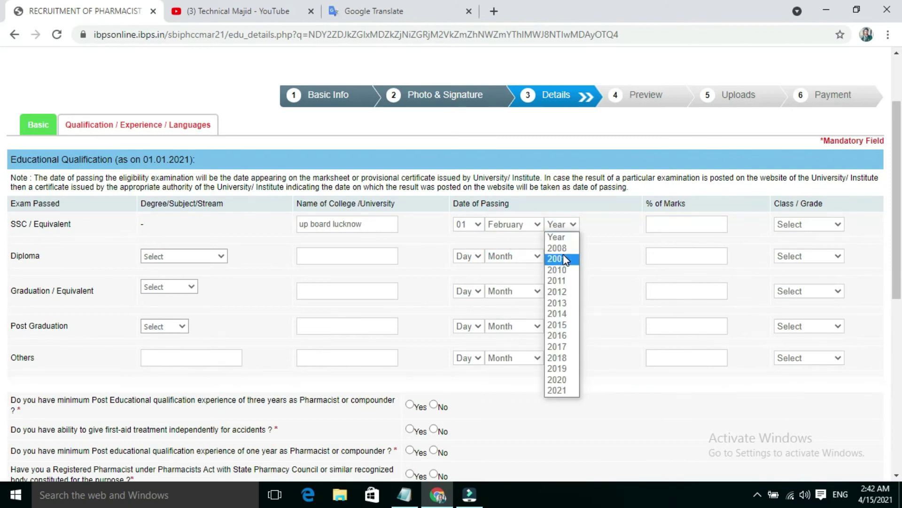
left_click(563, 270)
left_click(674, 217)
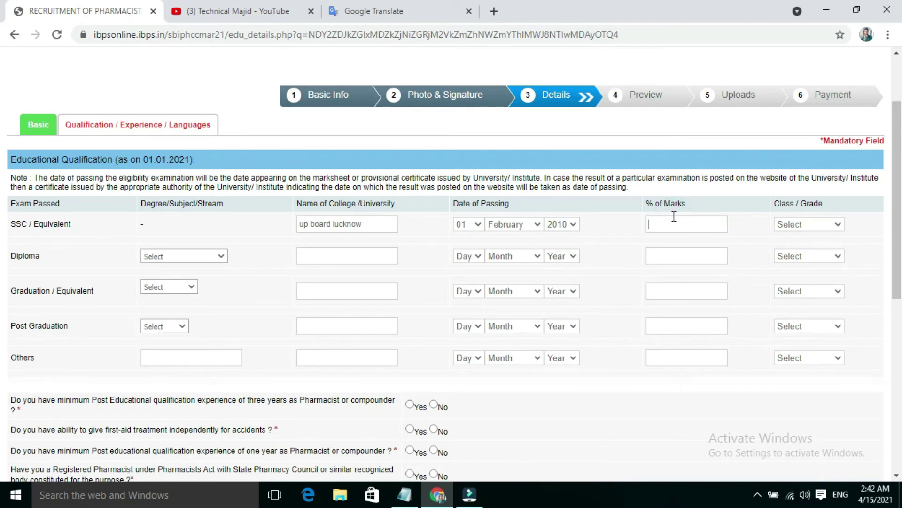
type("72")
left_click(812, 227)
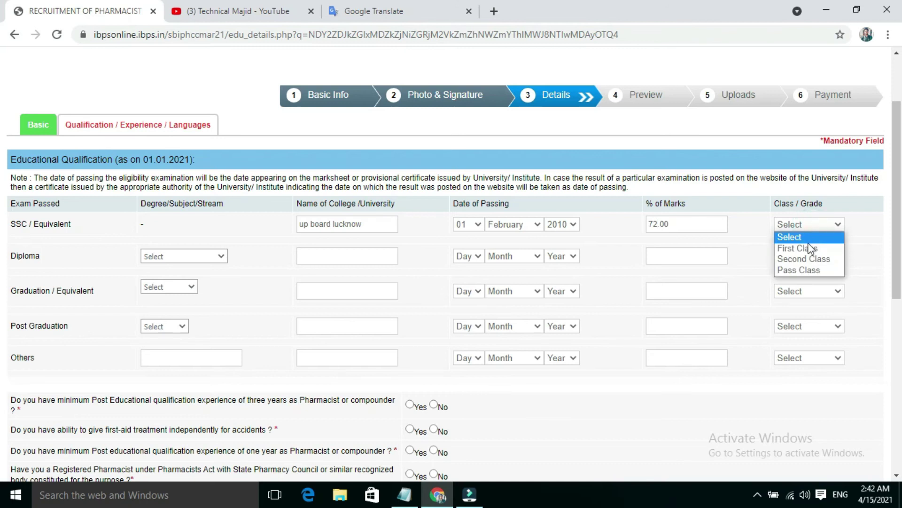
left_click(809, 248)
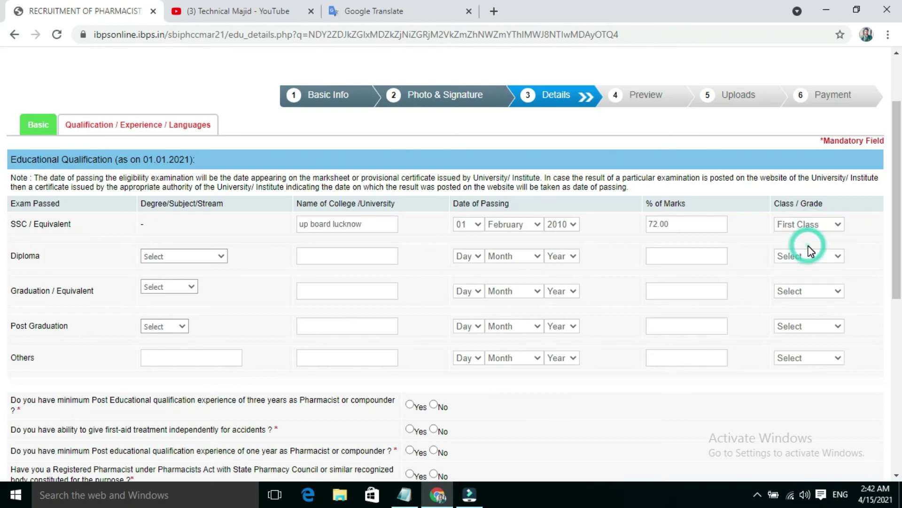
- Start the Diploma row with Pharmacy (D.Pharma), college 'up bte lucknow', passing date 12 June
left_click(187, 257)
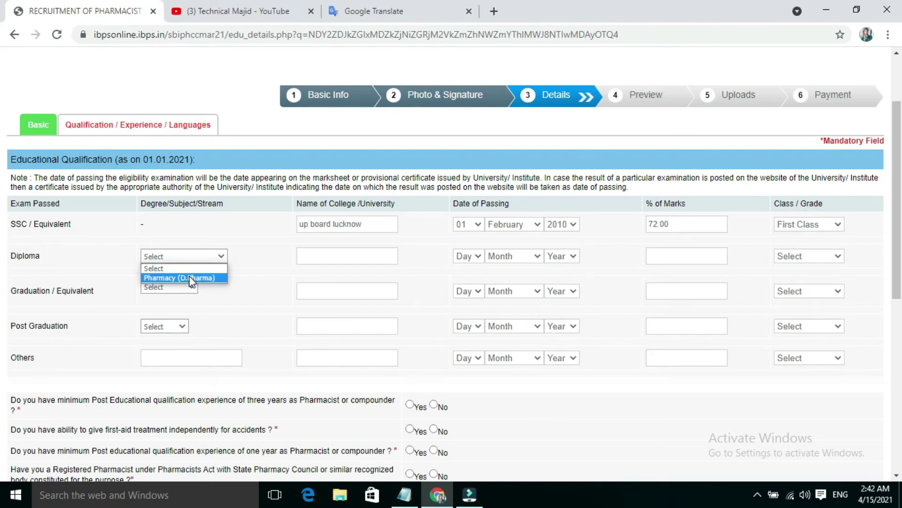
left_click(189, 278)
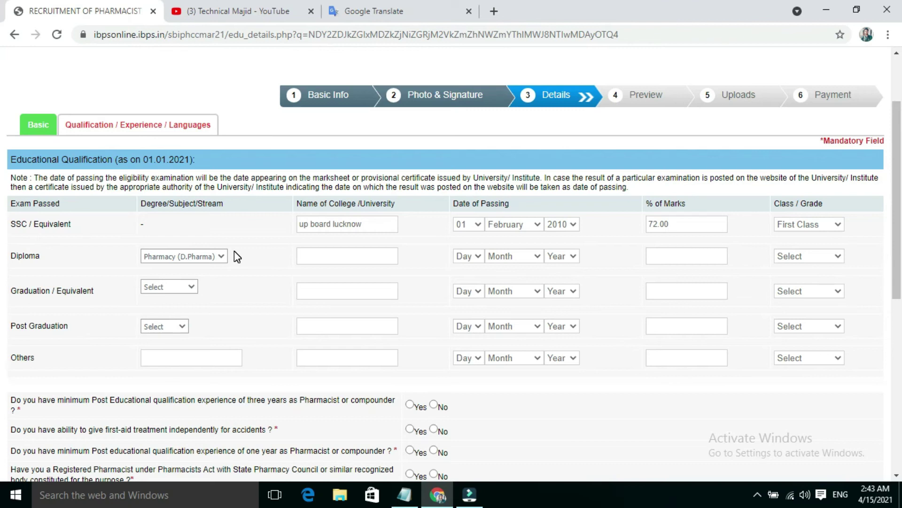
left_click(319, 257)
type("up bte lucknow")
left_click(477, 256)
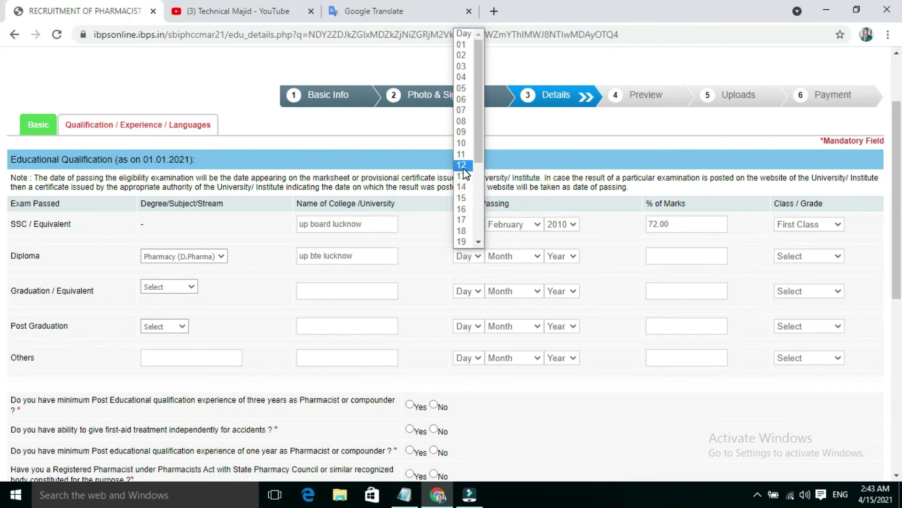
left_click(464, 165)
left_click(561, 256)
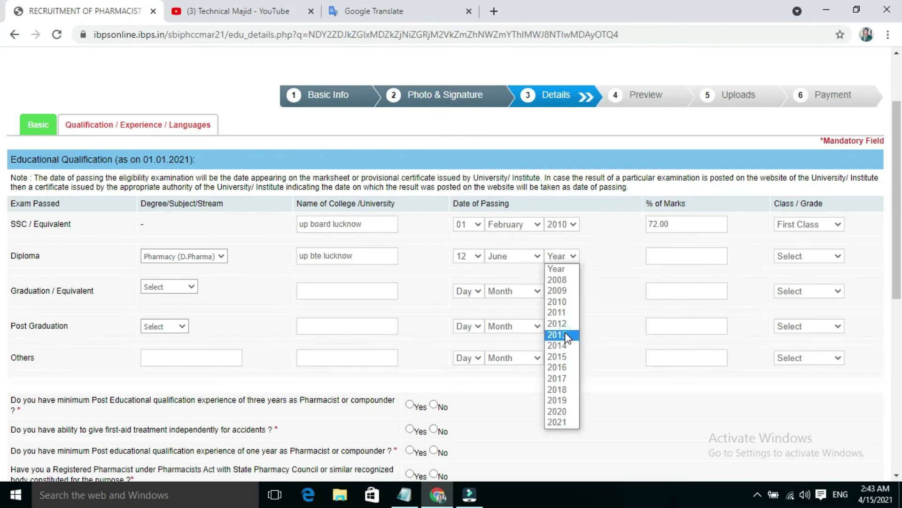
left_click(565, 332)
- Enter 75.00 Diploma marks, correct the passing year to 2012, and choose First Class
left_click(673, 252)
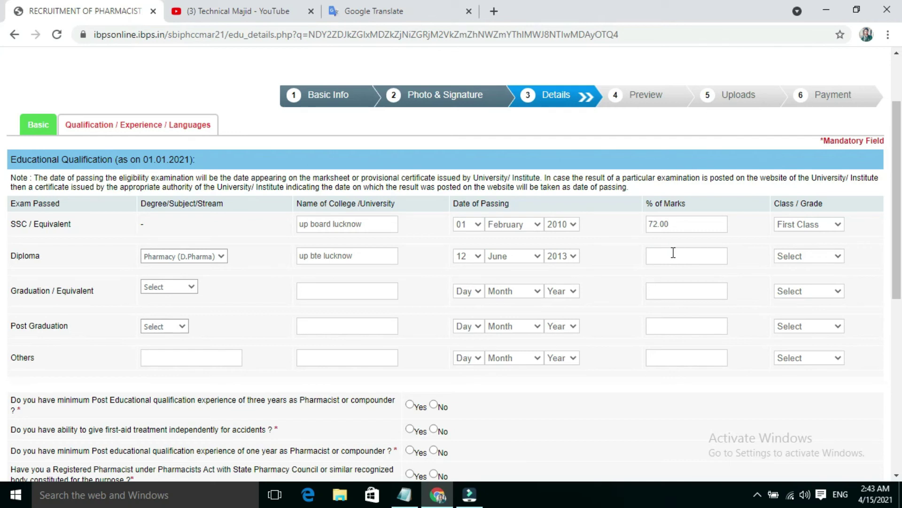
type("75.00")
left_click(562, 255)
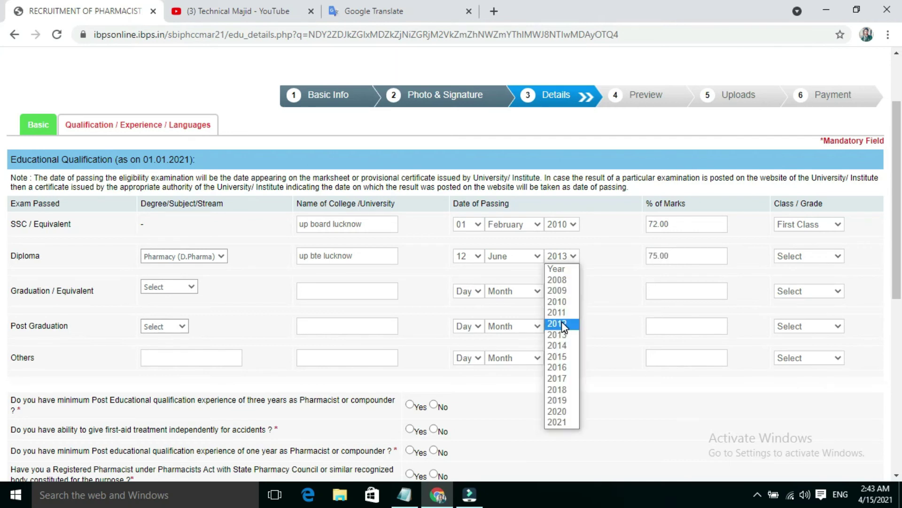
left_click(562, 321)
left_click(813, 256)
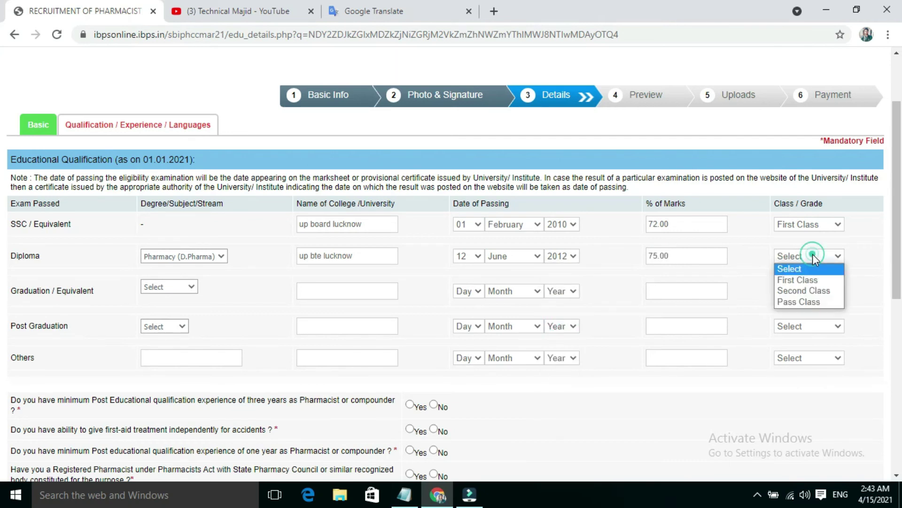
left_click(803, 278)
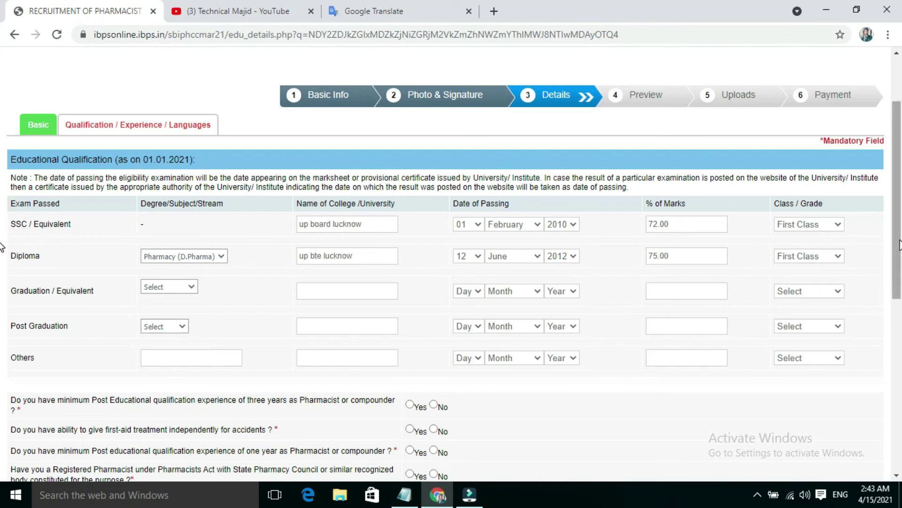
scroll(2, 248, "down", 3)
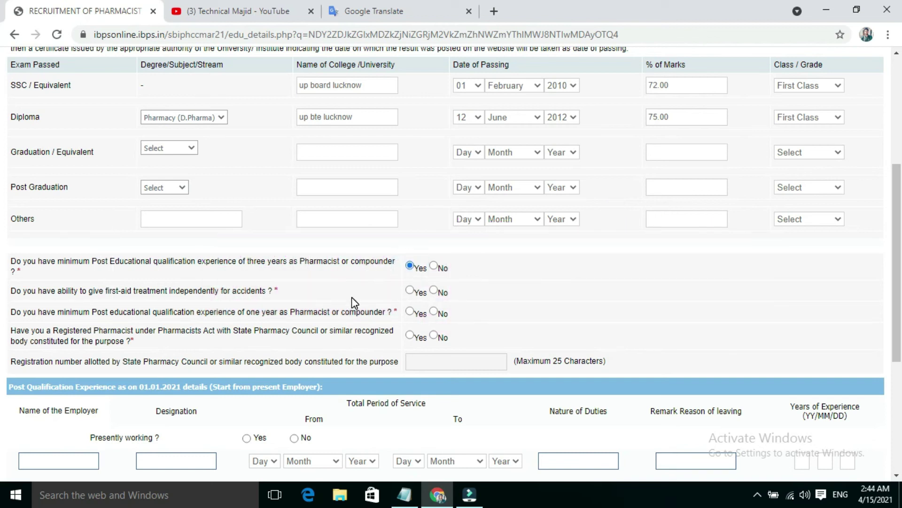
- Answer Yes to the first-aid, one-year experience and registered pharmacist questions
left_click(410, 290)
left_click(433, 311)
left_click(433, 335)
left_click_drag(897, 320, 2, 361)
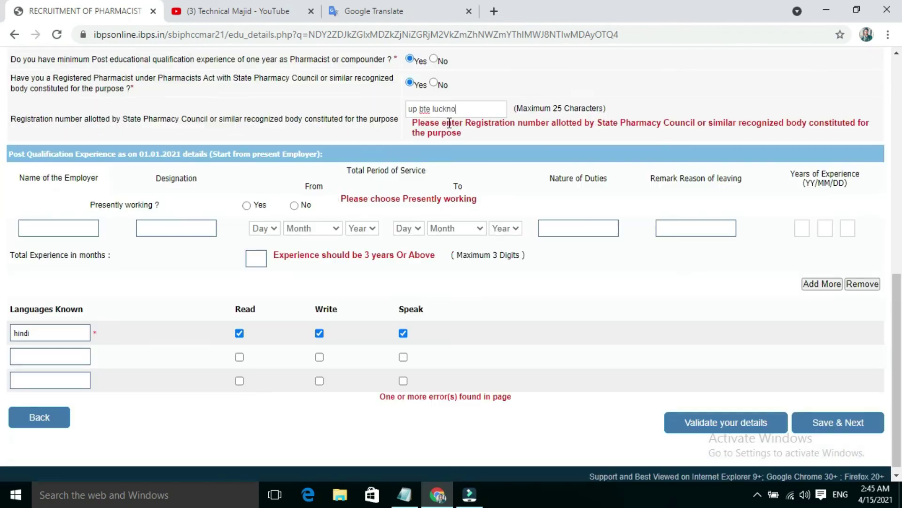
left_click(78, 227)
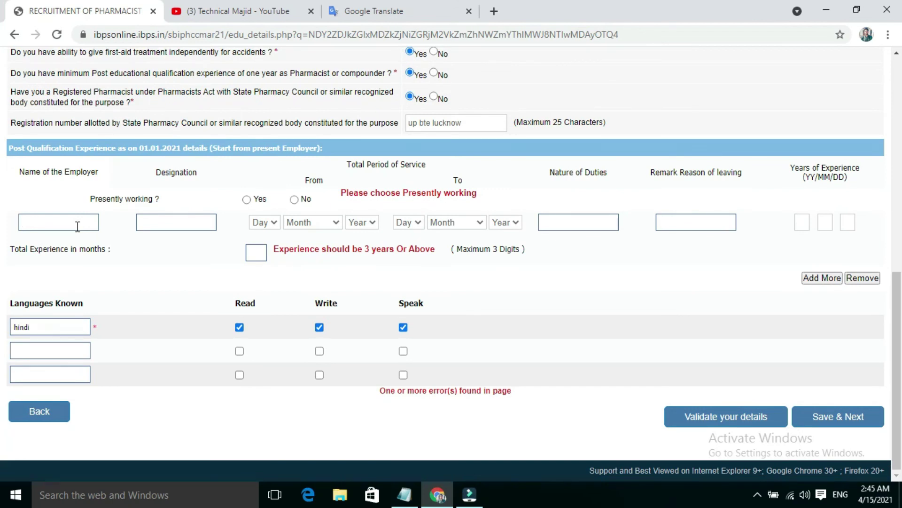
- Enter the employer name and designation 'gdhj', marking the job as not presently working
type("technical majid")
left_click(163, 224)
type("gdhj")
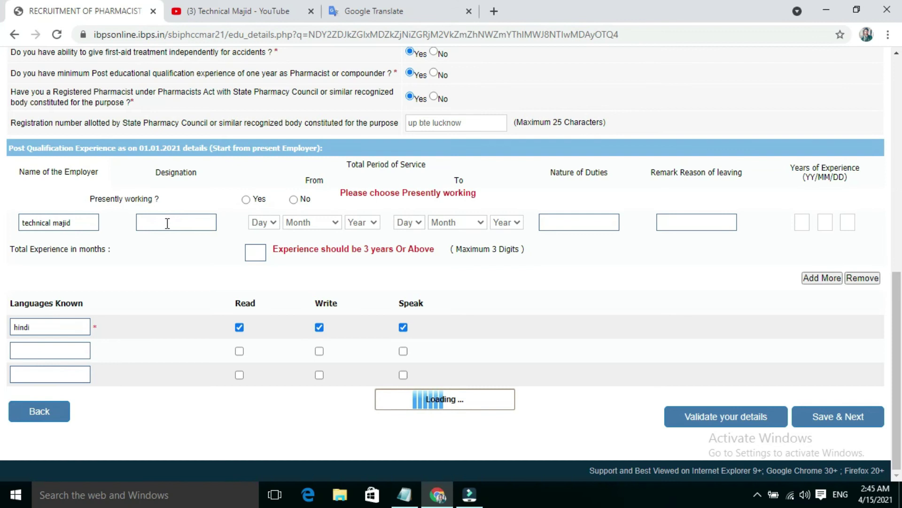
left_click(245, 199)
left_click(292, 200)
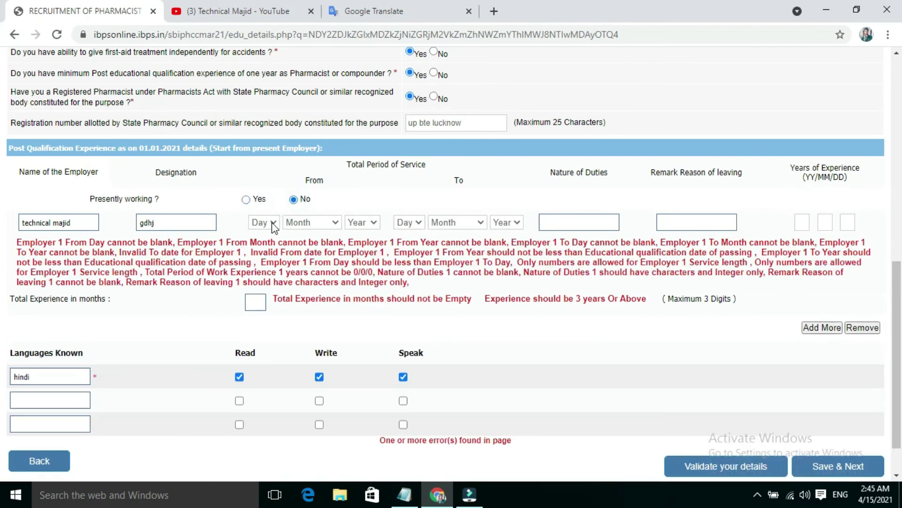
- Set the job's start date to 03 January 2014 and end day and month to 01 September
left_click(272, 222)
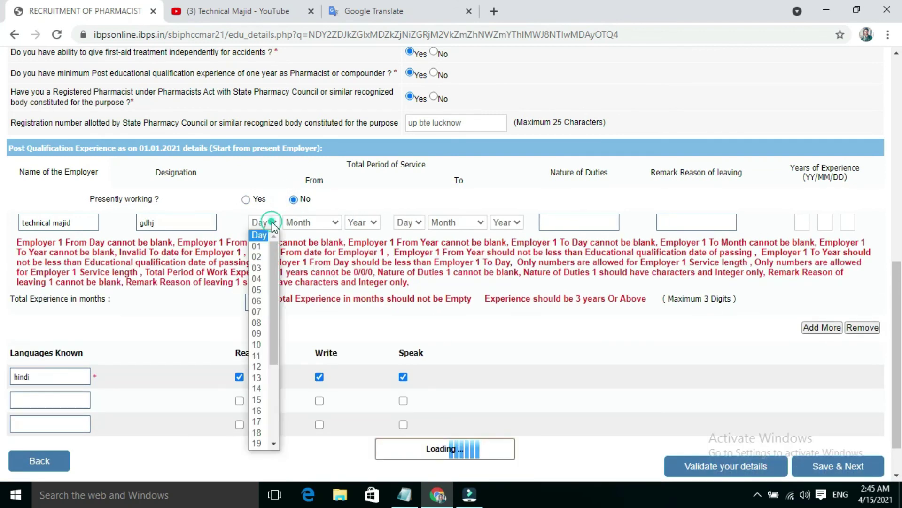
left_click(258, 267)
left_click(308, 222)
left_click(308, 292)
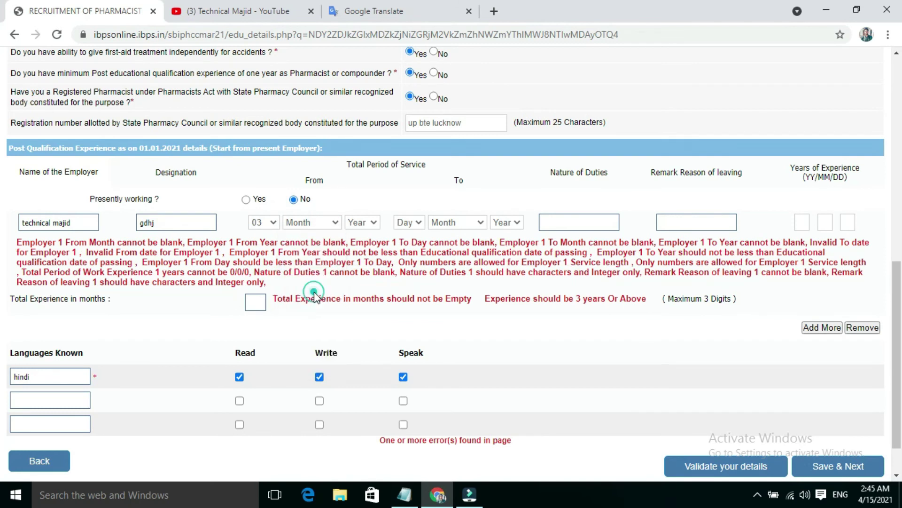
left_click(371, 221)
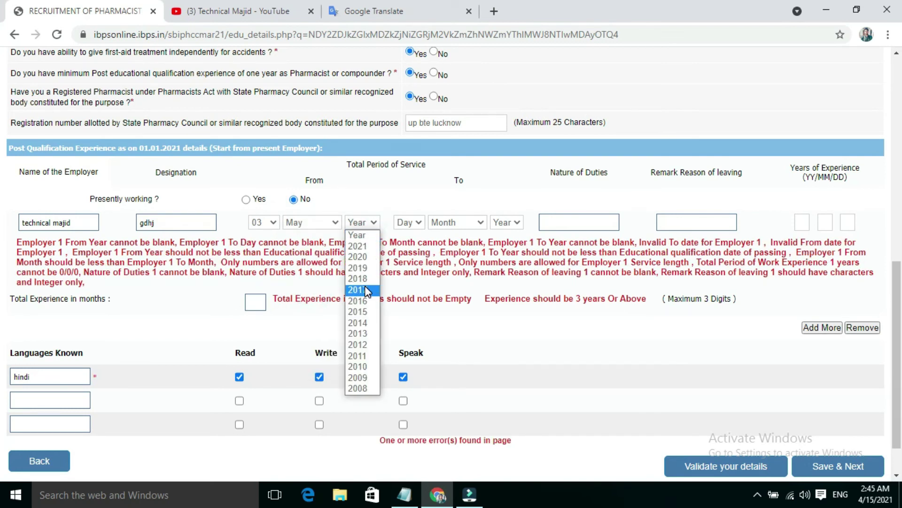
left_click(368, 312)
left_click(406, 223)
left_click(402, 289)
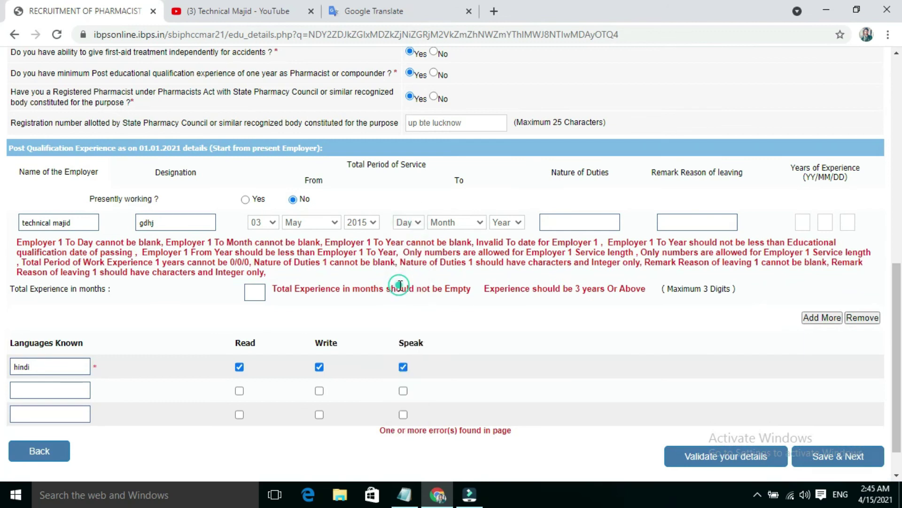
left_click(459, 222)
left_click(457, 314)
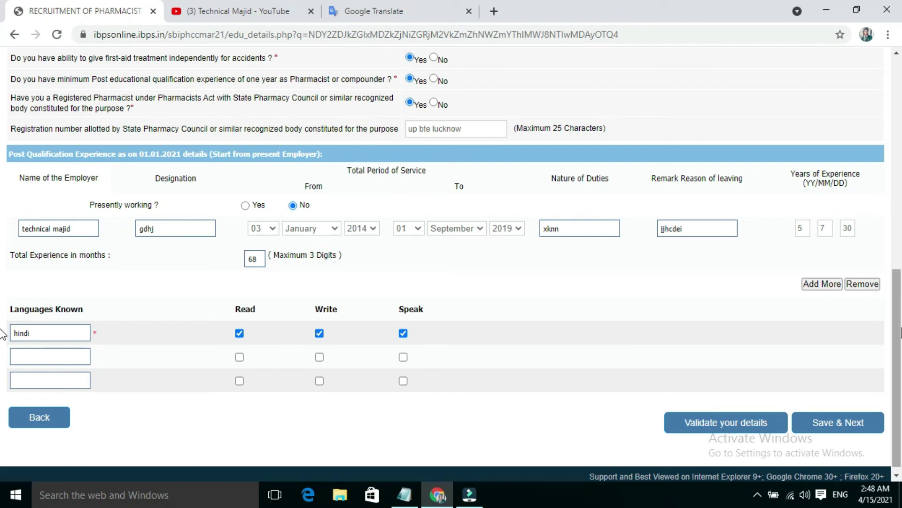
- Leave the Graduation and Post Graduation dropdowns at Select, then Save & Next
left_click_drag(897, 335, 898, 207)
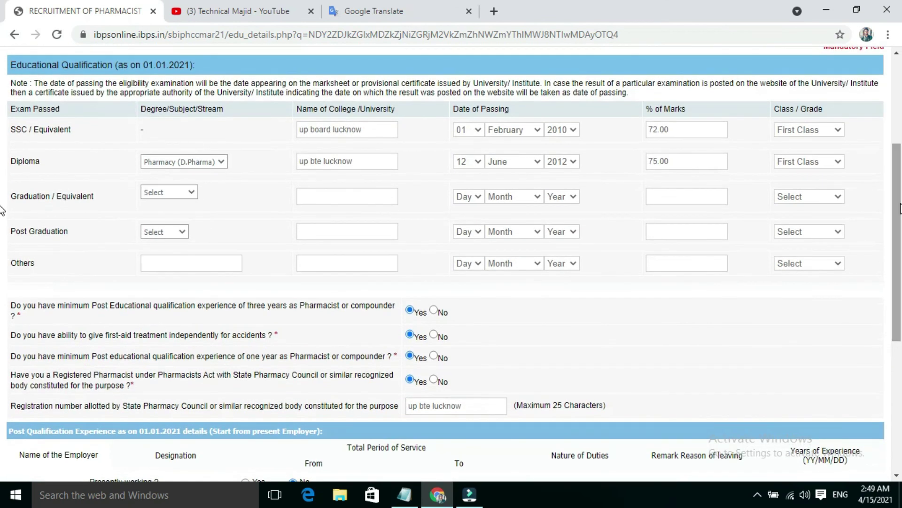
left_click(180, 193)
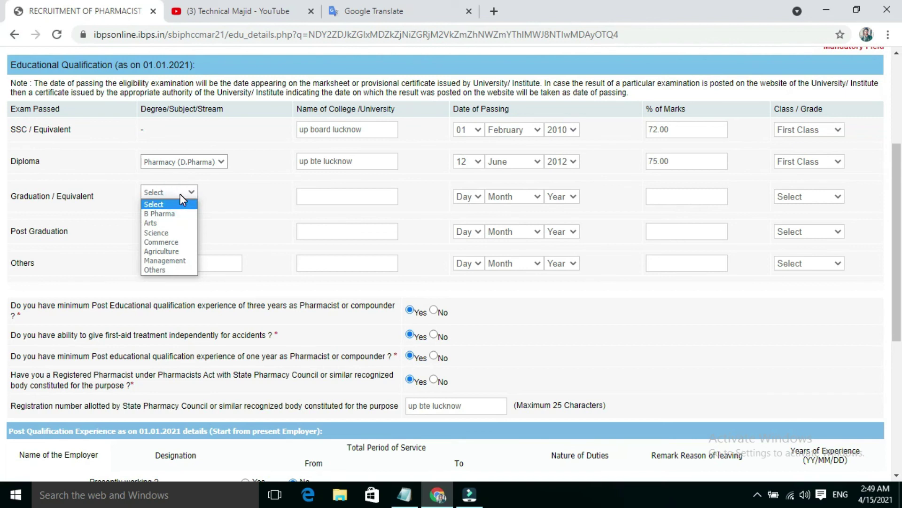
left_click(179, 193)
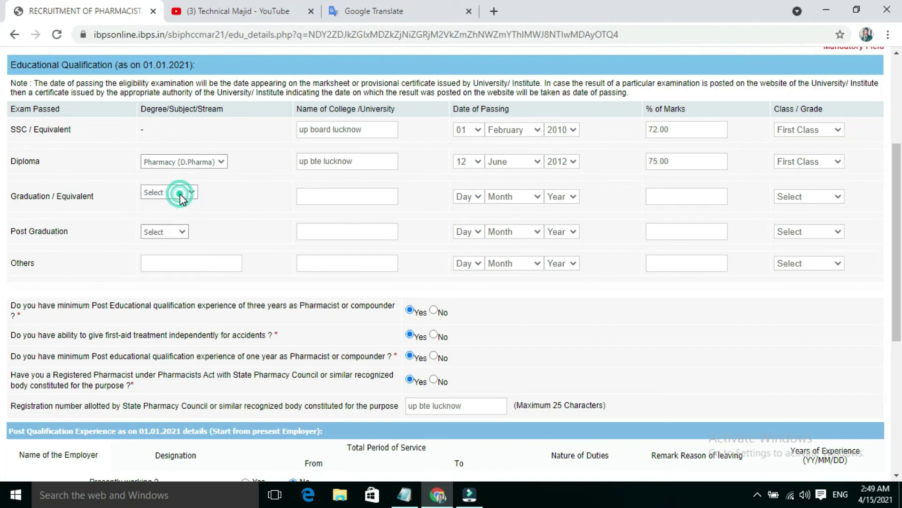
left_click(174, 232)
left_click(173, 231)
left_click_drag(898, 288, 899, 398)
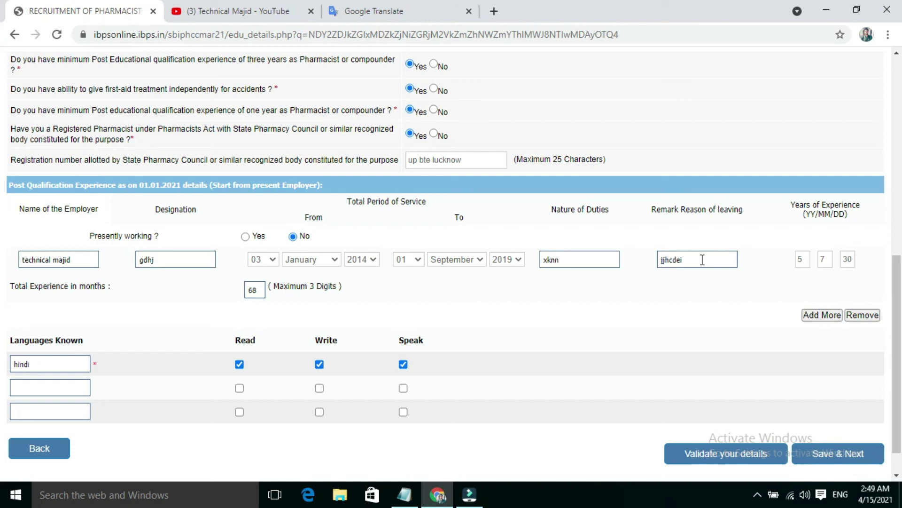
left_click(862, 461)
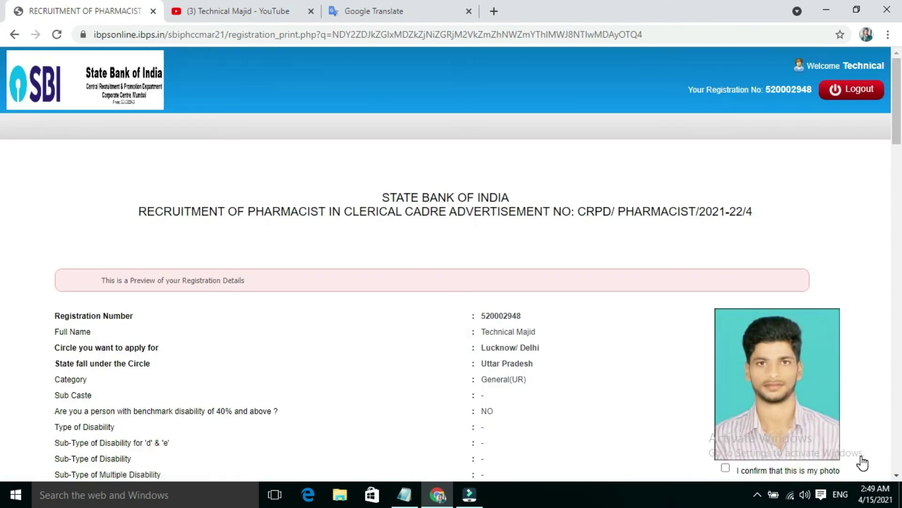
- Tick I Agree, confirm the photo and signature, and click Complete Registration
scroll(2, 141, "down", 5)
left_click_drag(901, 166, 901, 422)
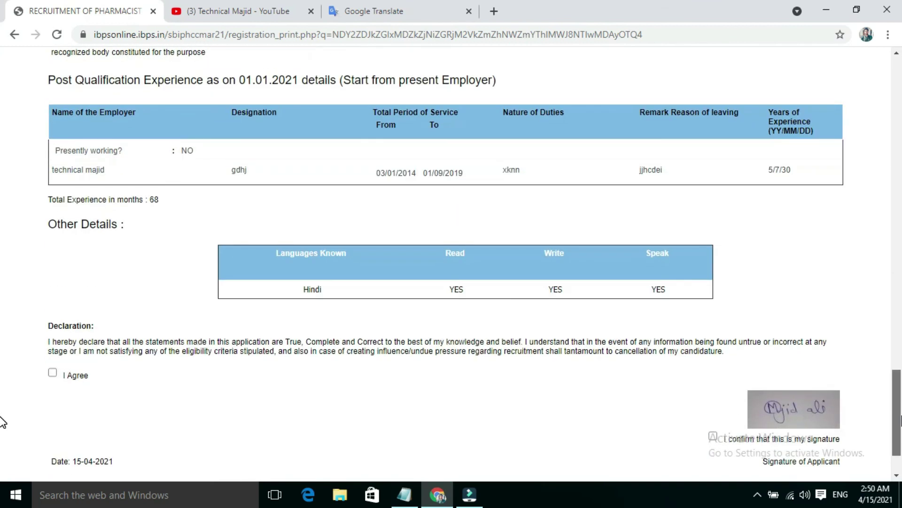
left_click(52, 373)
mouse_move(898, 408)
left_mouse_down()
mouse_move(897, 112)
mouse_move(899, 430)
left_mouse_up()
left_click(725, 387)
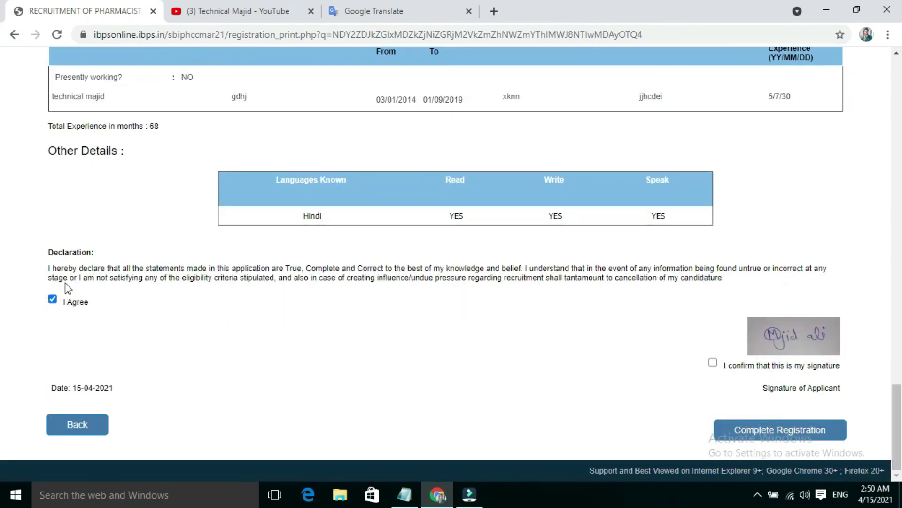
left_click(713, 363)
left_click(780, 434)
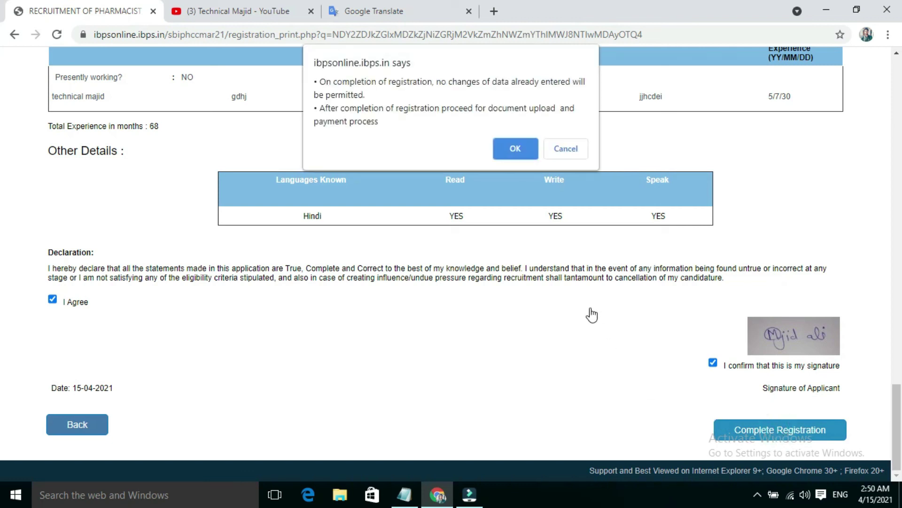
- Accept the no-further-changes warning and the 'Are you sure to continue?' prompt
left_click(517, 146)
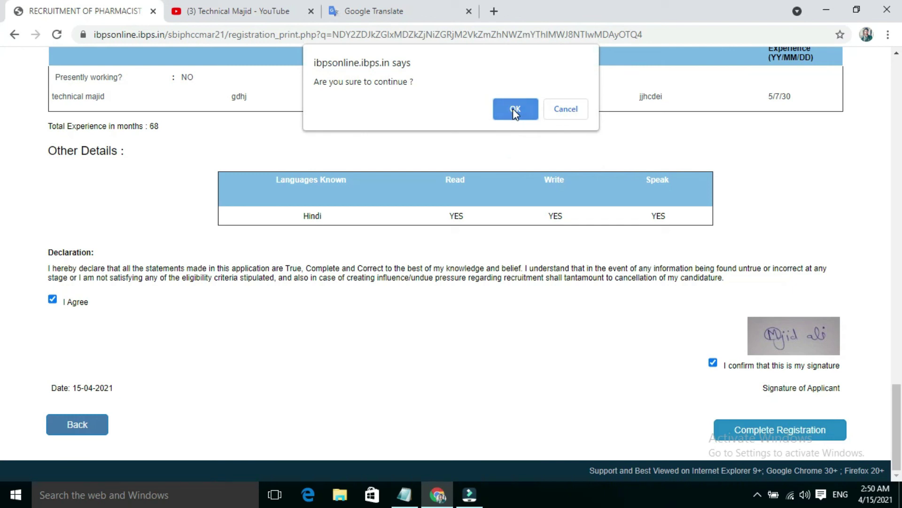
left_click(515, 112)
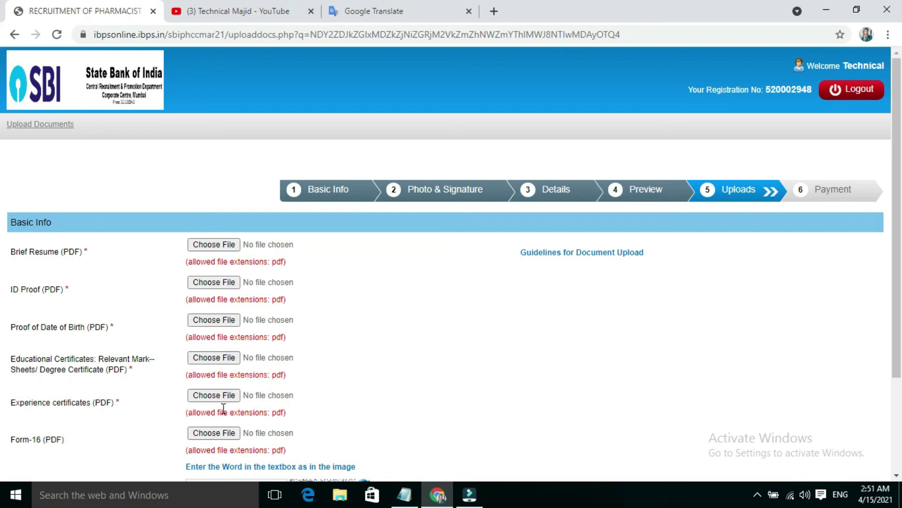
- Scroll to the Uploads page's Security Code box, then switch to the YouTube channel tab
scroll(3, 325, "down", 1)
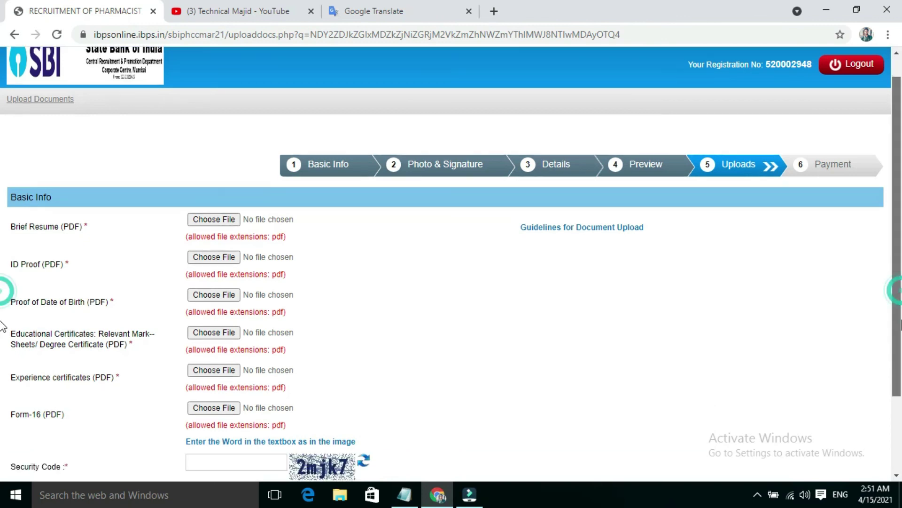
scroll(2, 329, "down", 2)
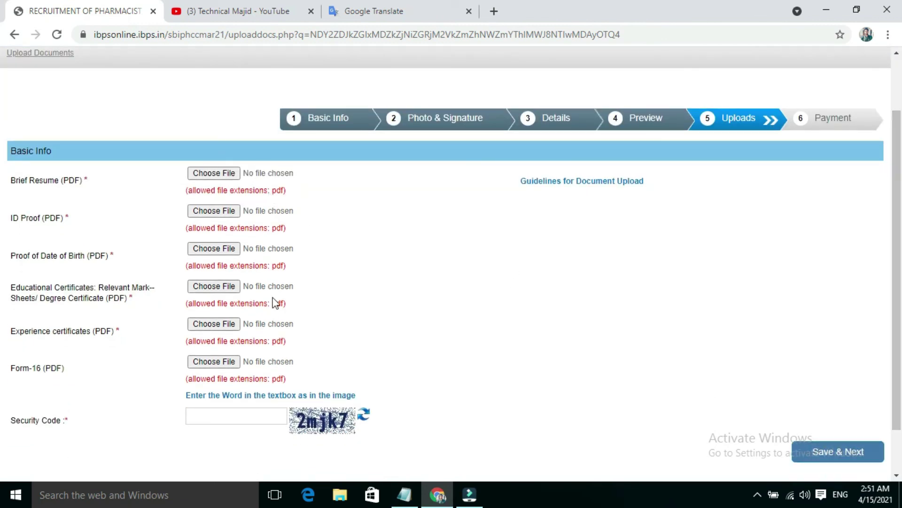
left_click(257, 413)
key("ctrl+Tab")
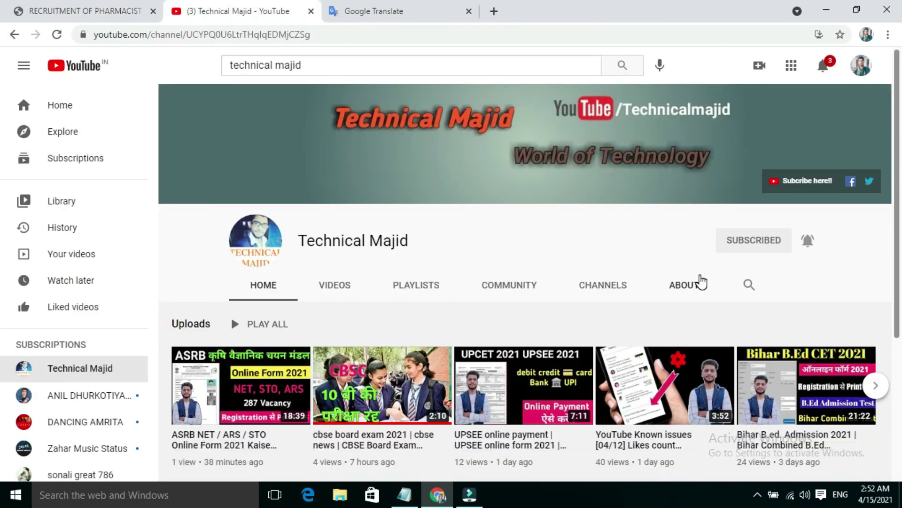